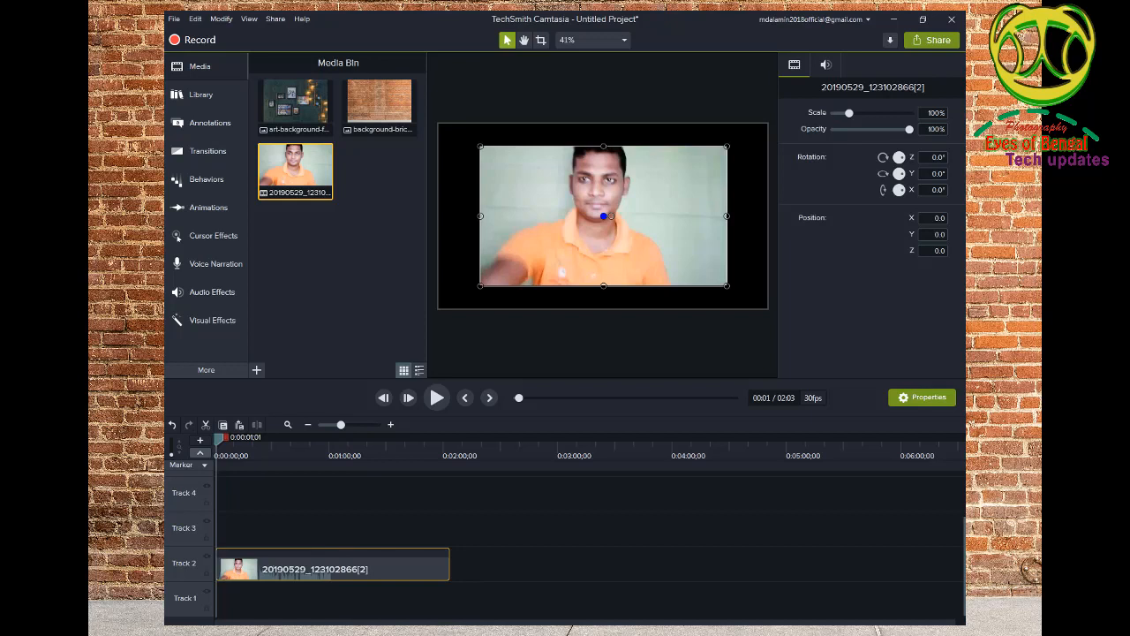
Enlarge the video clip to 133.3% scale so it fills the whole canvas.
left_click_drag(480, 215, 439, 215)
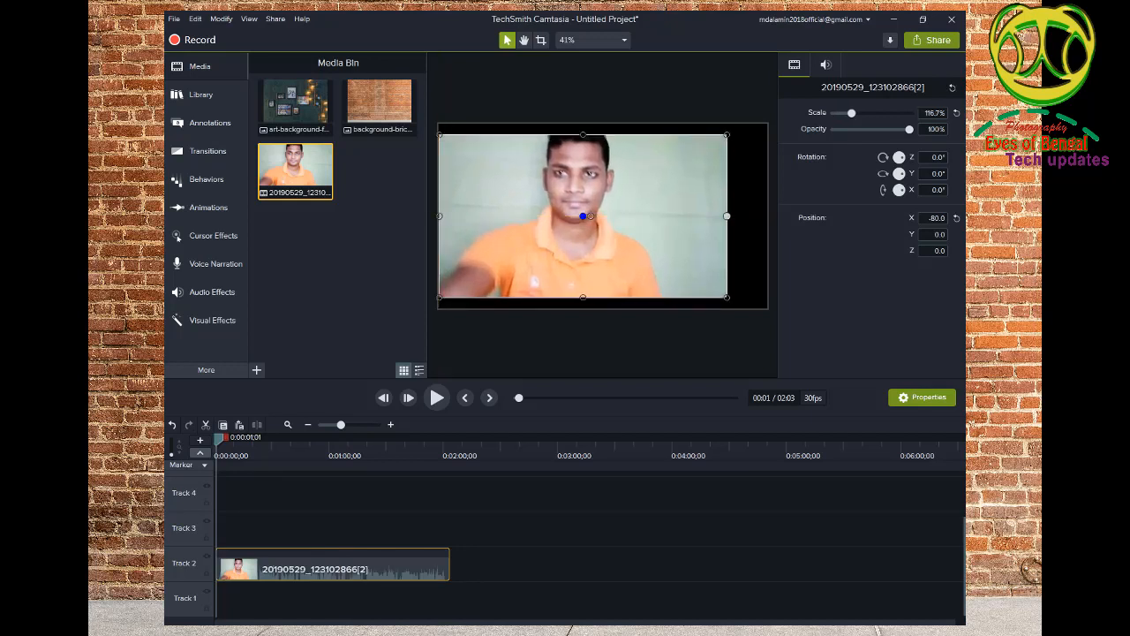
left_click_drag(726, 215, 768, 215)
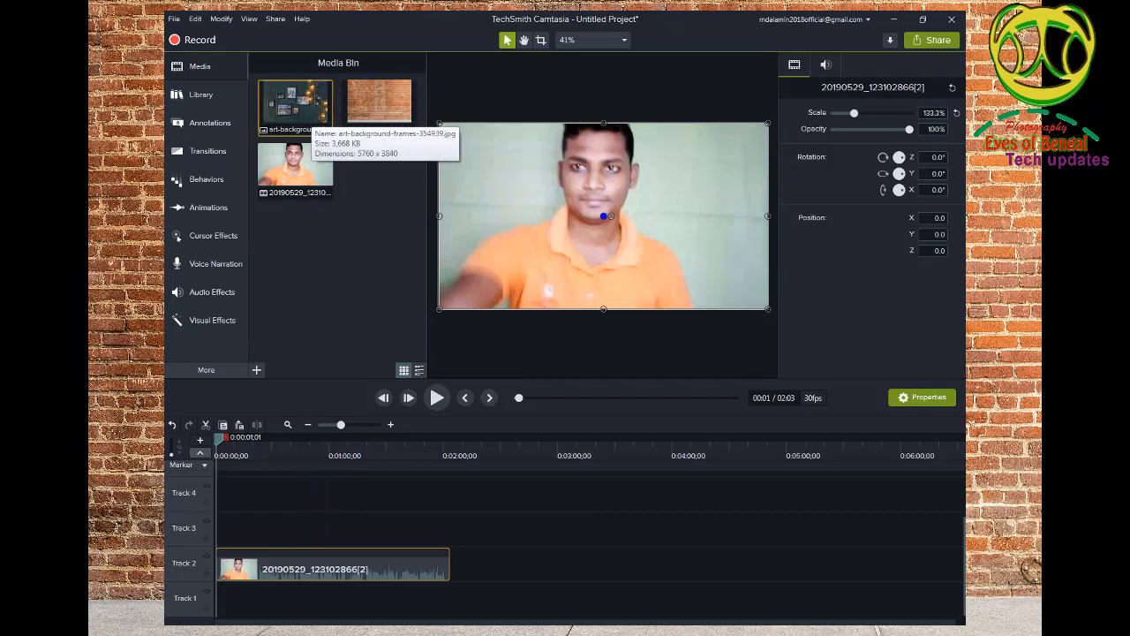
Add the art-background-frames image to the timeline, place it on Track 1 beneath the video, and extend it to the video's length.
right_click(295, 106)
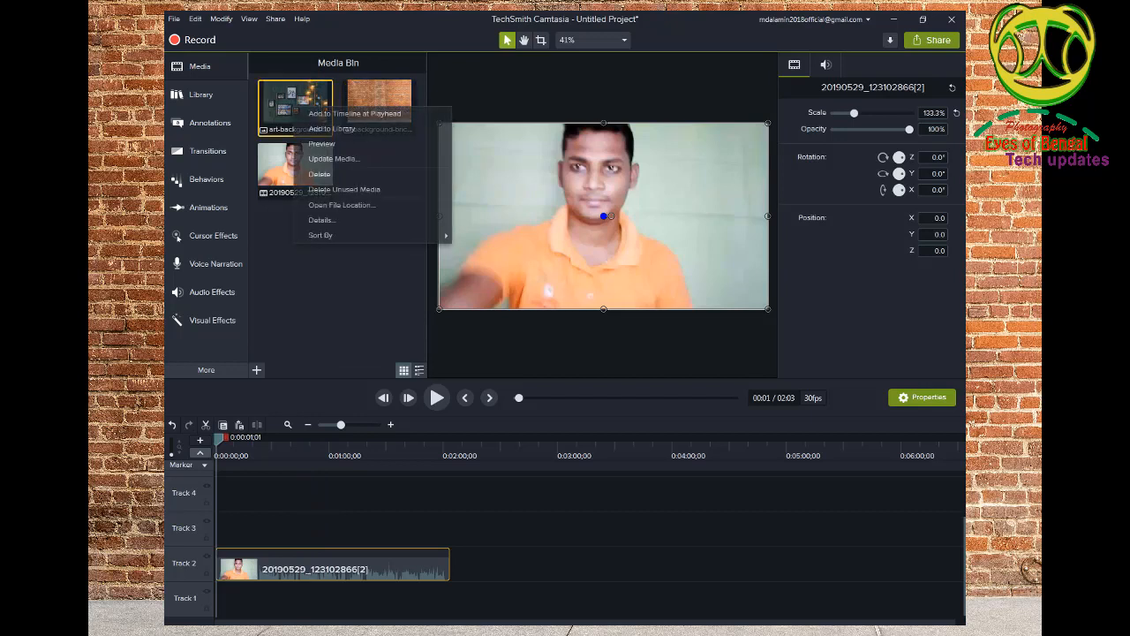
left_click(354, 113)
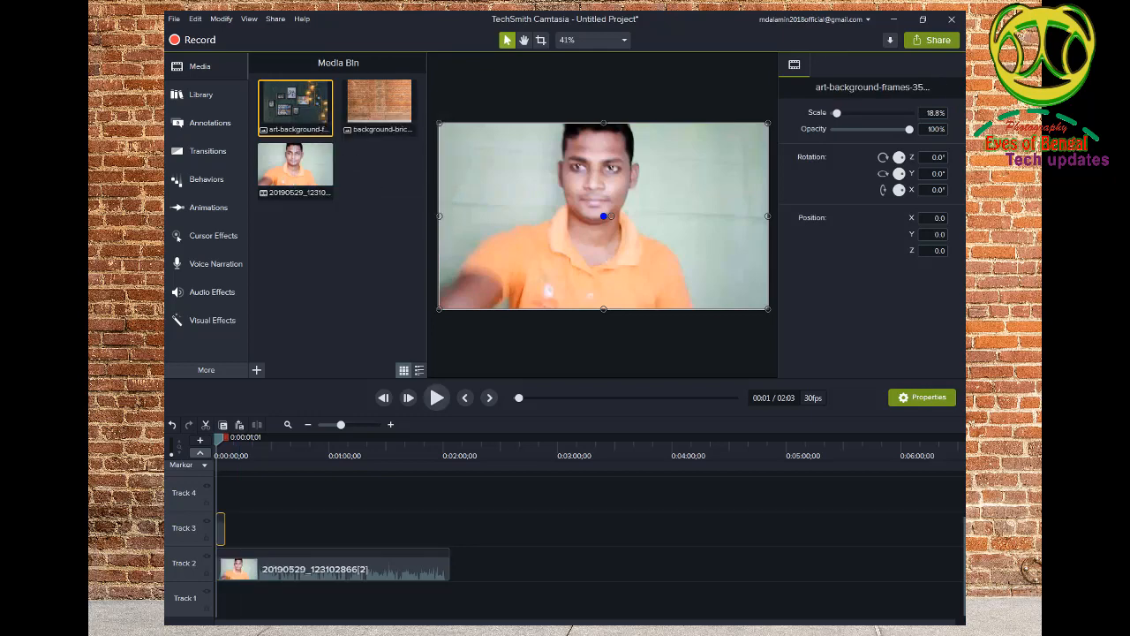
left_click_drag(221, 528, 449, 598)
Apply the Remove a Color effect to the Track 2 video and sample the pale wall colour #CCDFD4 from the image.
left_click(333, 564)
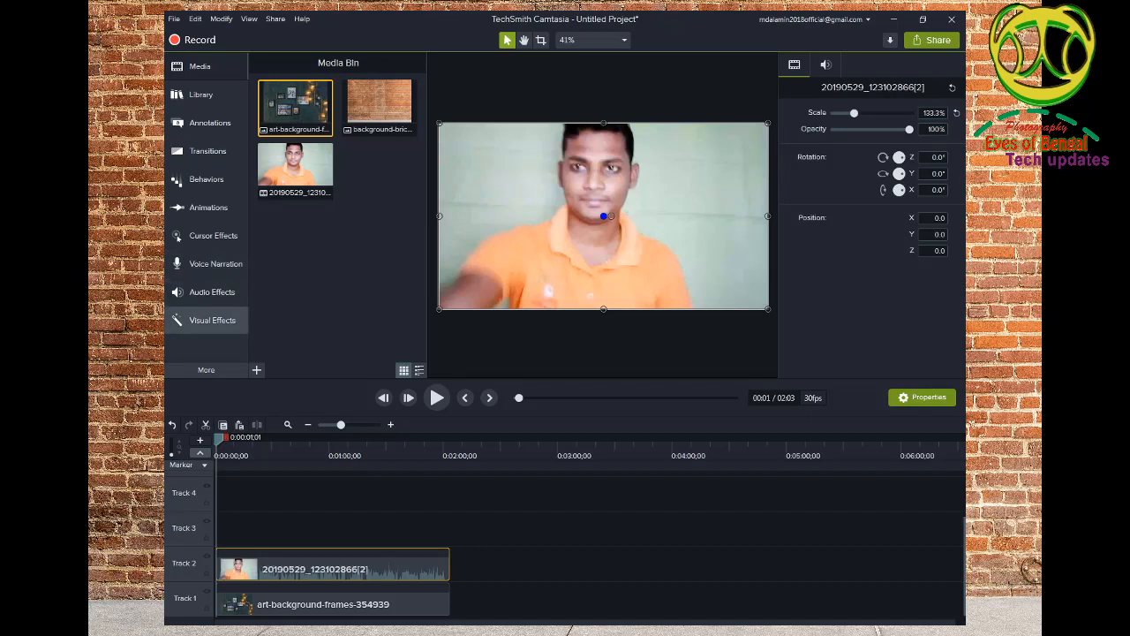
left_click(212, 319)
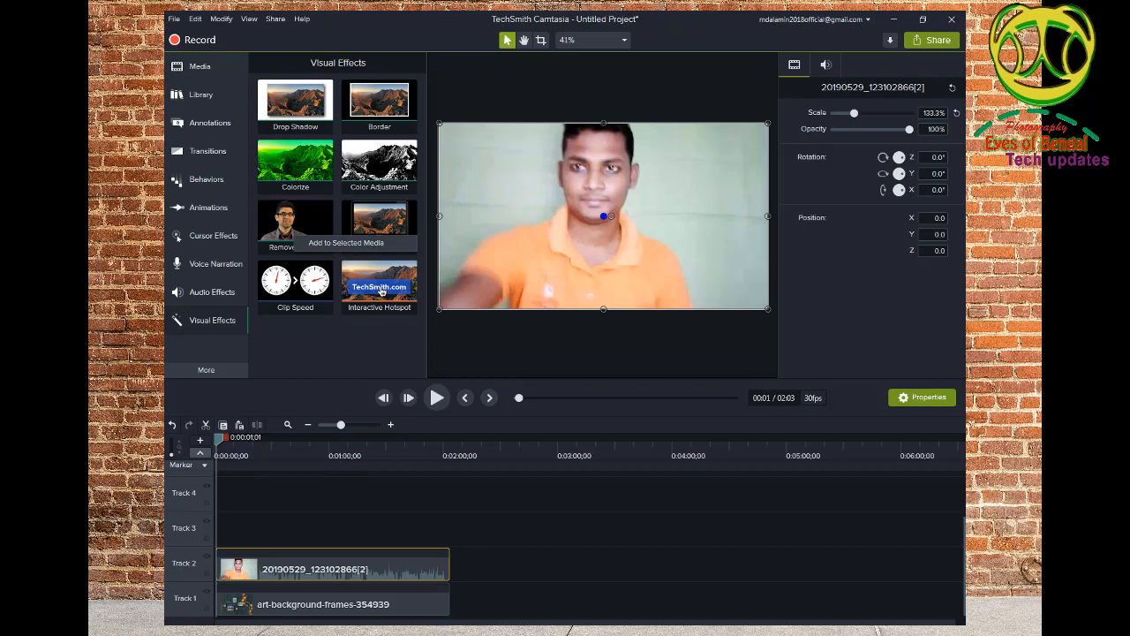
left_click(346, 242)
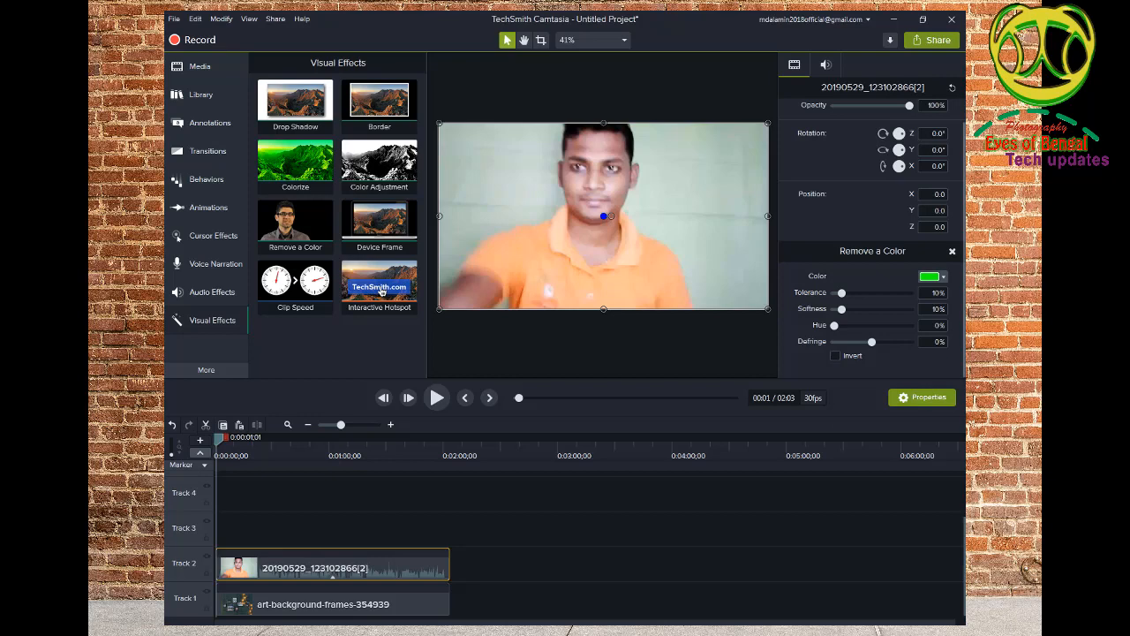
left_click(931, 276)
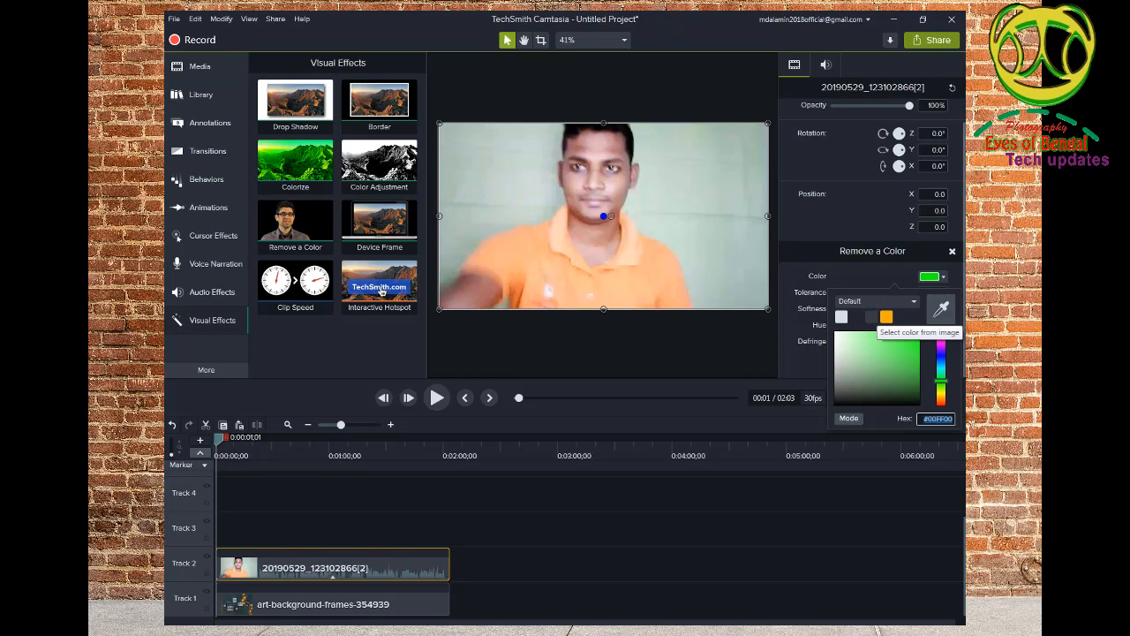
left_click(941, 309)
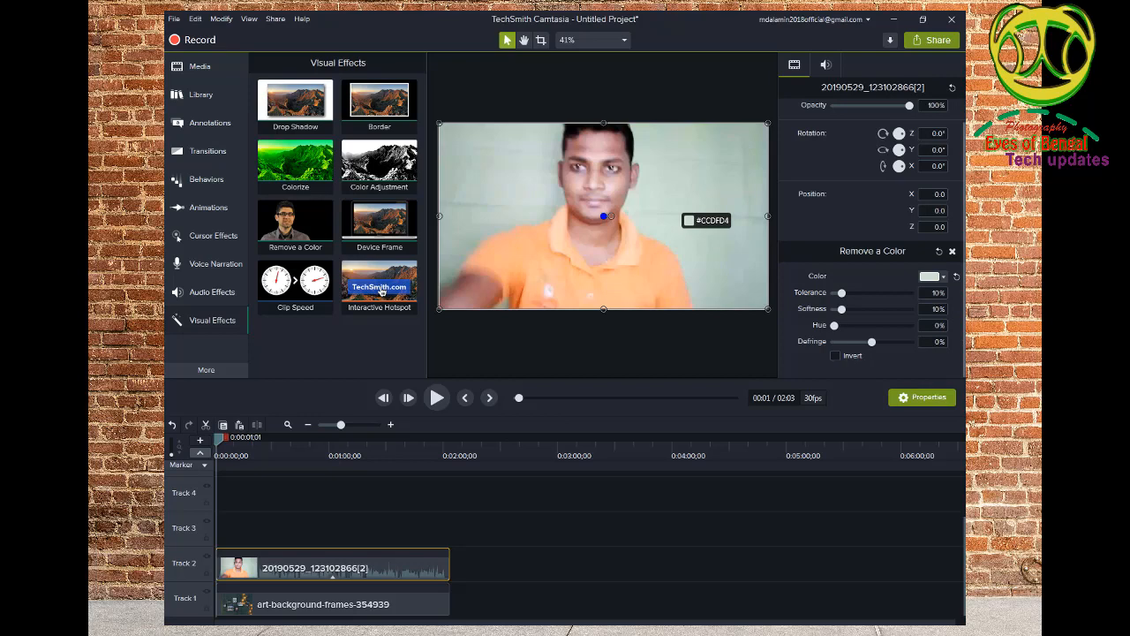
left_click(603, 215)
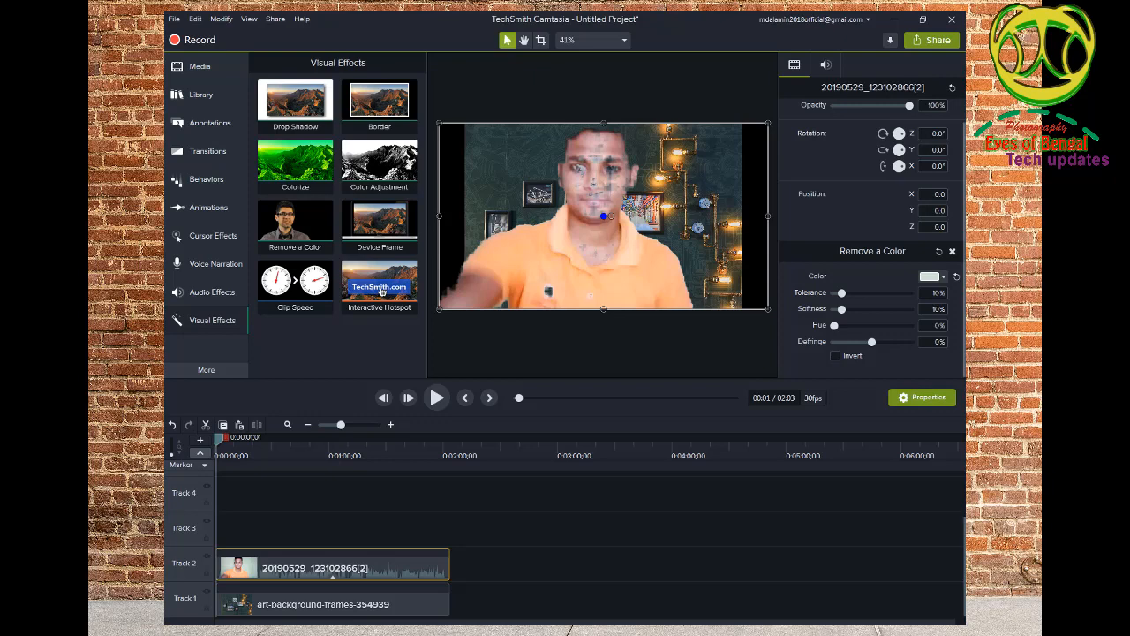
Adjust the colour removal on the video to 7% tolerance and 5% softness.
left_click_drag(842, 292, 840, 293)
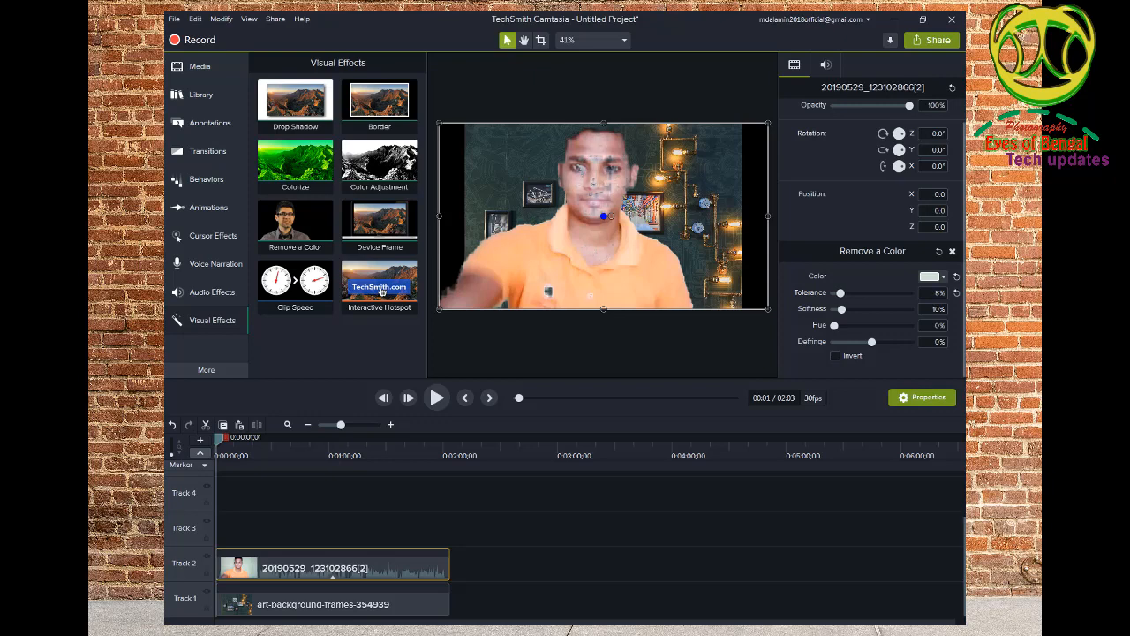
left_click_drag(839, 292, 836, 292)
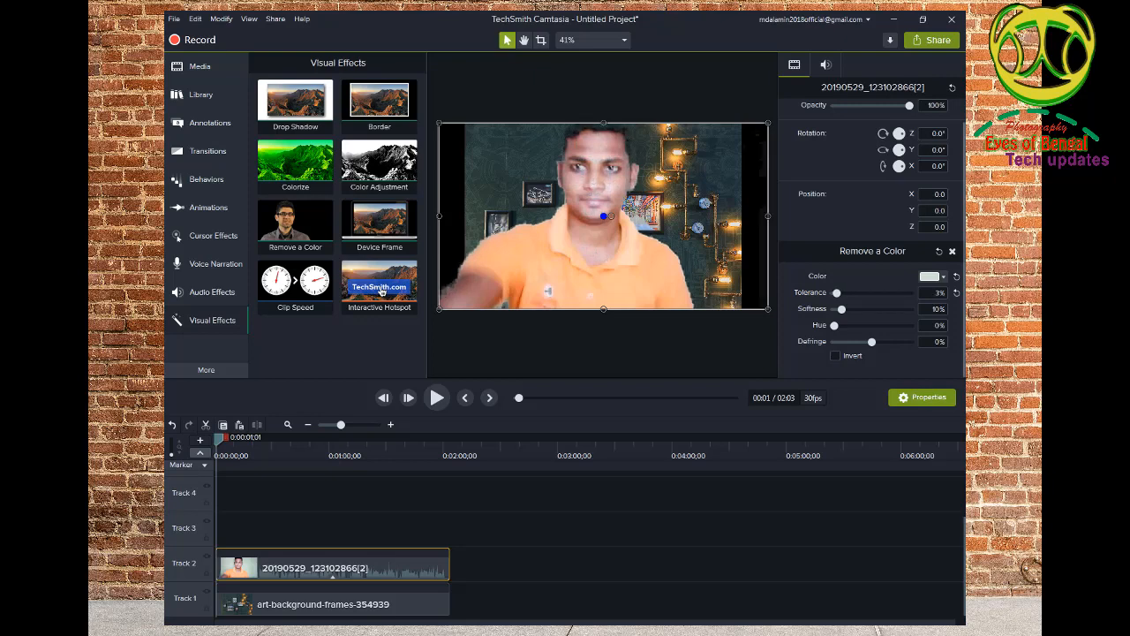
left_click_drag(841, 308, 838, 308)
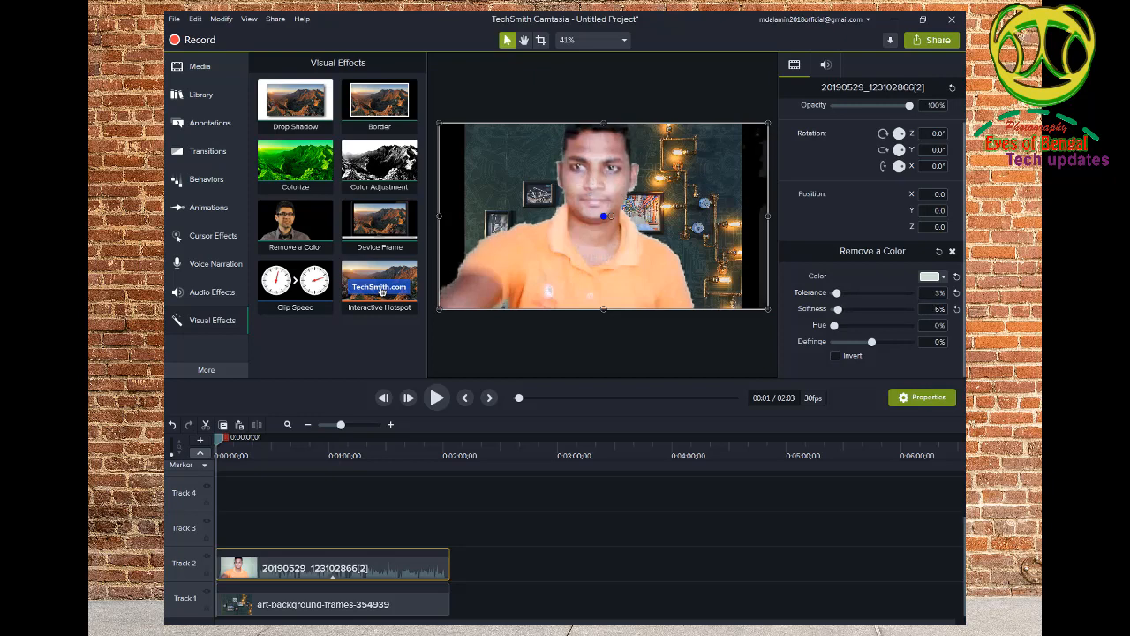
left_click_drag(836, 292, 840, 292)
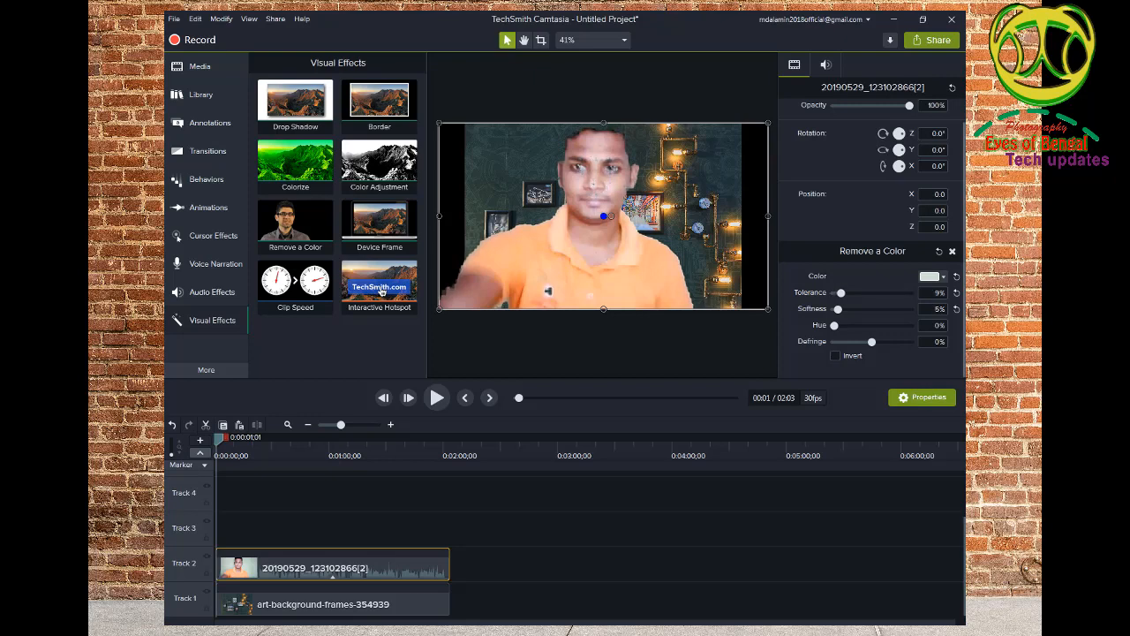
left_click_drag(840, 292, 839, 292)
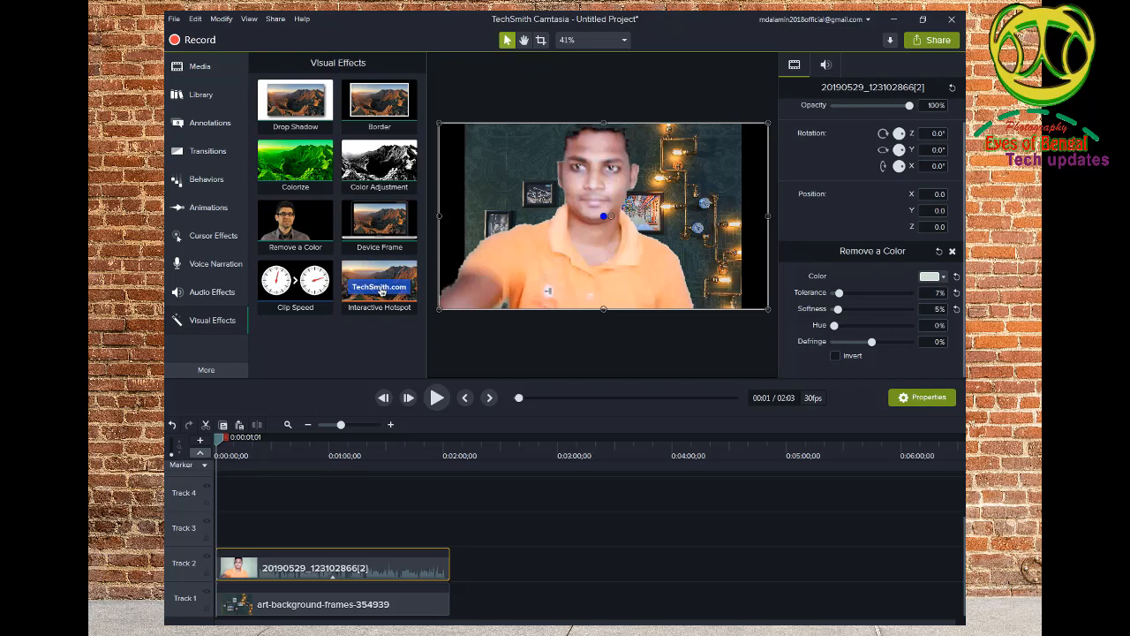
At about 27 seconds, shrink the video clip to 83.3% scale and place it along the canvas's lower edge at X 57.3, Y -133.5.
left_click(267, 552)
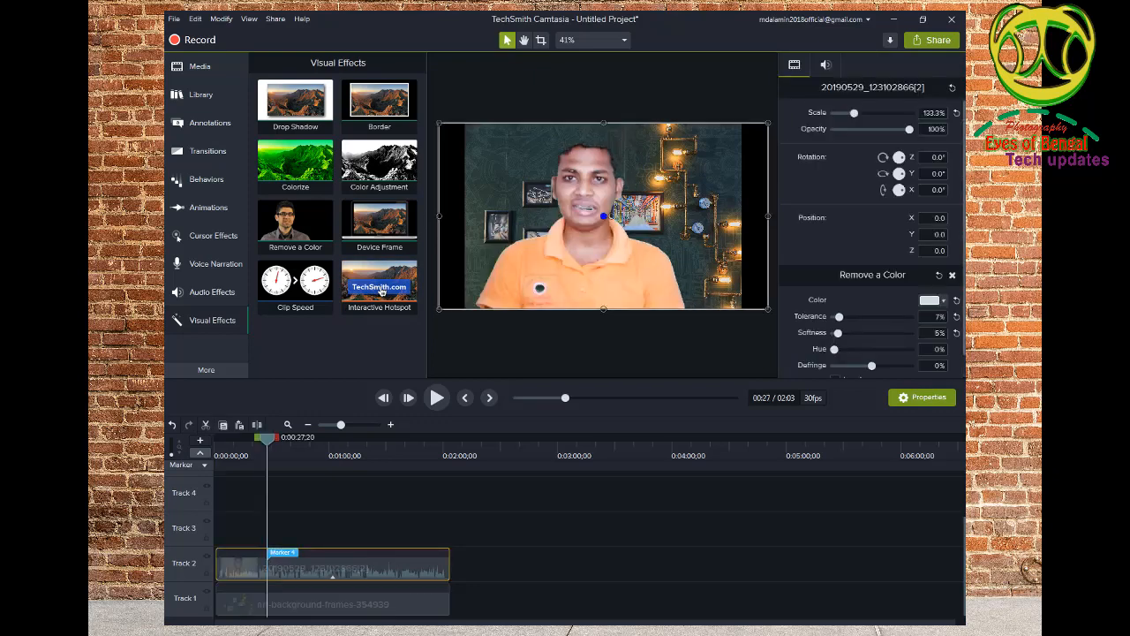
left_click_drag(438, 216, 552, 215)
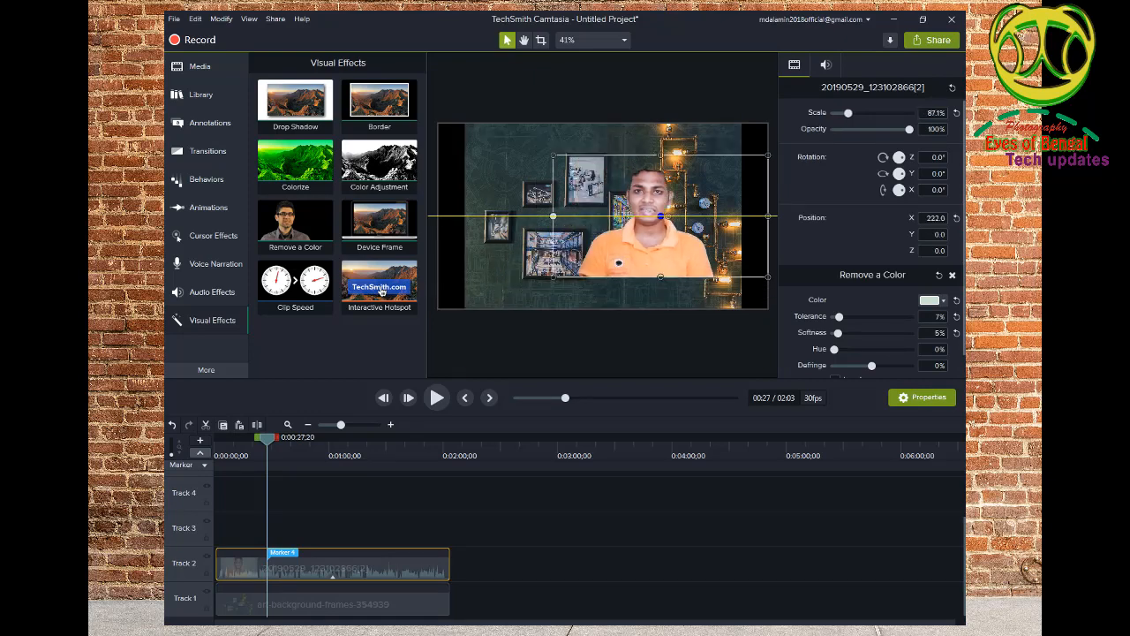
left_click_drag(660, 215, 610, 248)
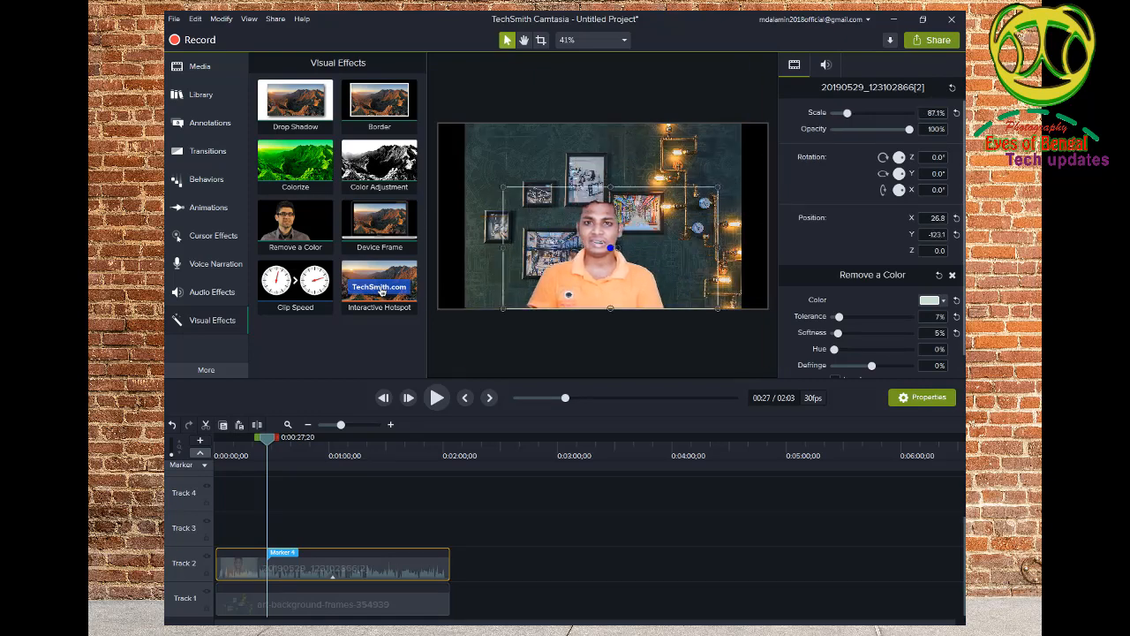
left_click_drag(718, 248, 710, 248)
left_click_drag(608, 248, 618, 251)
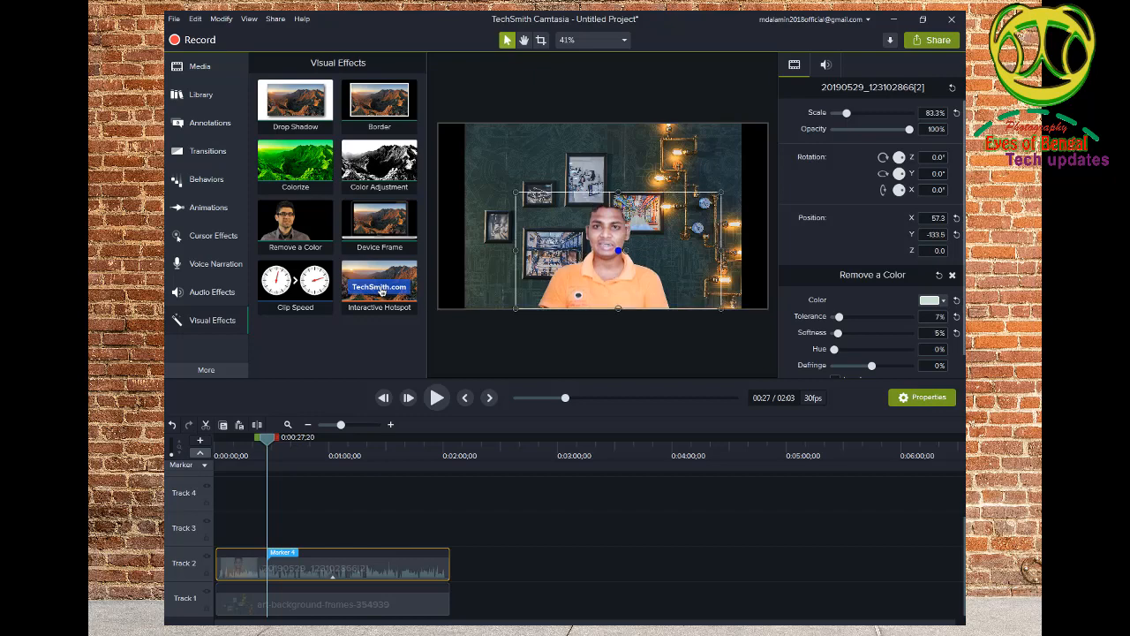
Refine the colour removal to 5% tolerance, 0% softness and -2% defringe, and play the video to check it.
left_click_drag(838, 333, 838, 316)
left_click_drag(837, 316, 837, 316)
left_click_drag(837, 316, 838, 316)
mouse_move(871, 365)
left_mouse_down()
mouse_move(848, 365)
mouse_move(870, 365)
left_mouse_up()
key("space")
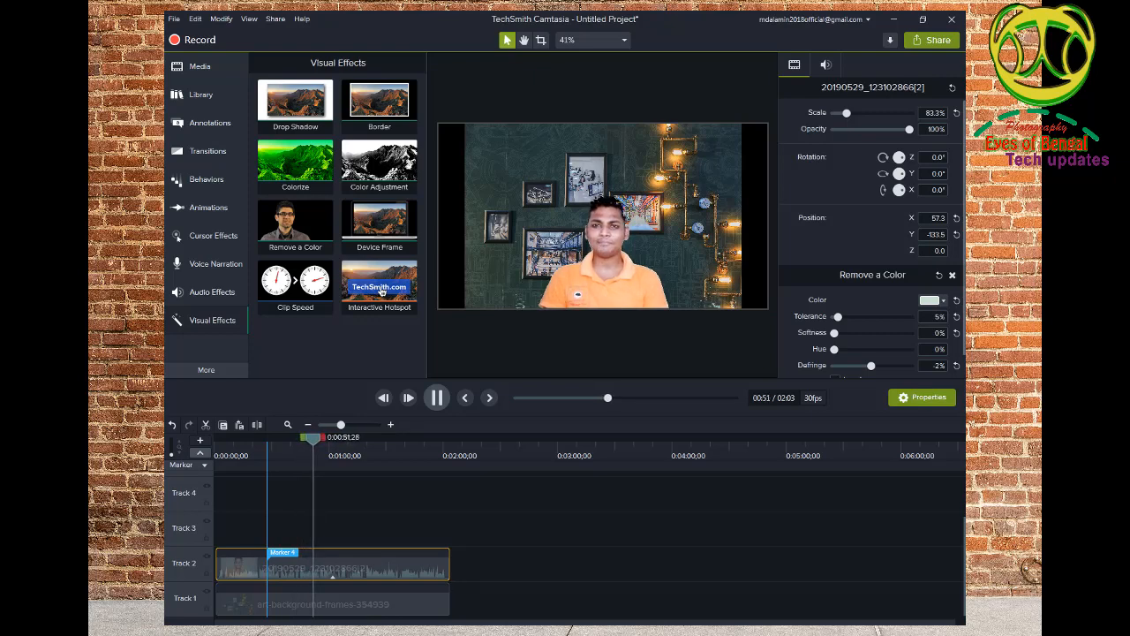
key("space")
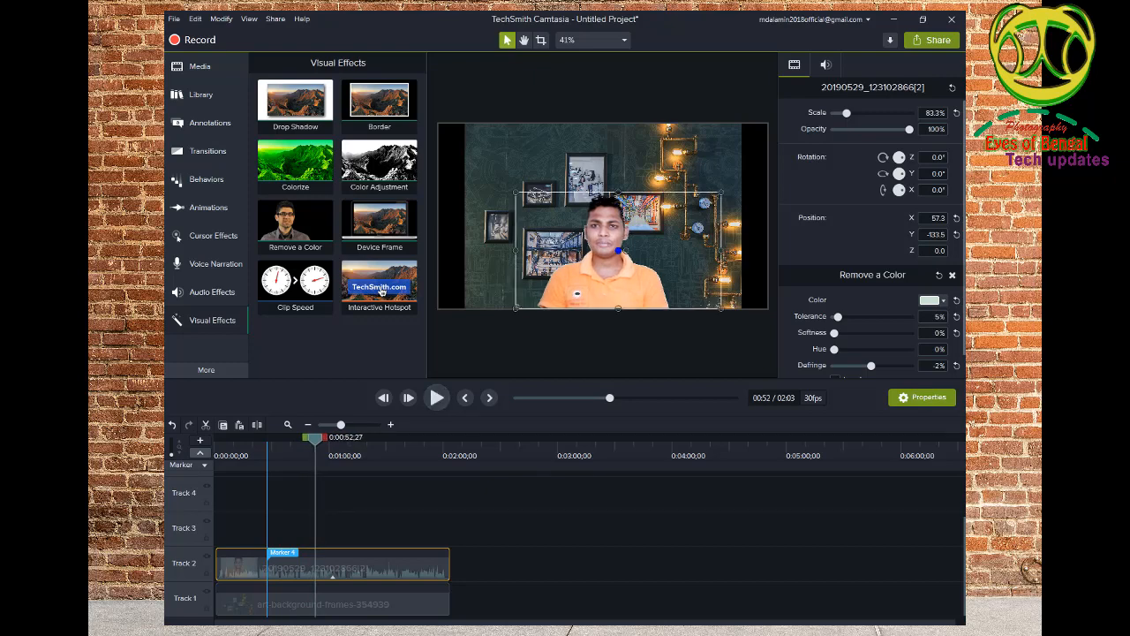
left_click_drag(838, 316, 838, 316)
left_click_drag(839, 316, 837, 316)
Trim the end of the art-background-frames clip on Track 1 back to about 32 seconds.
left_click(332, 599)
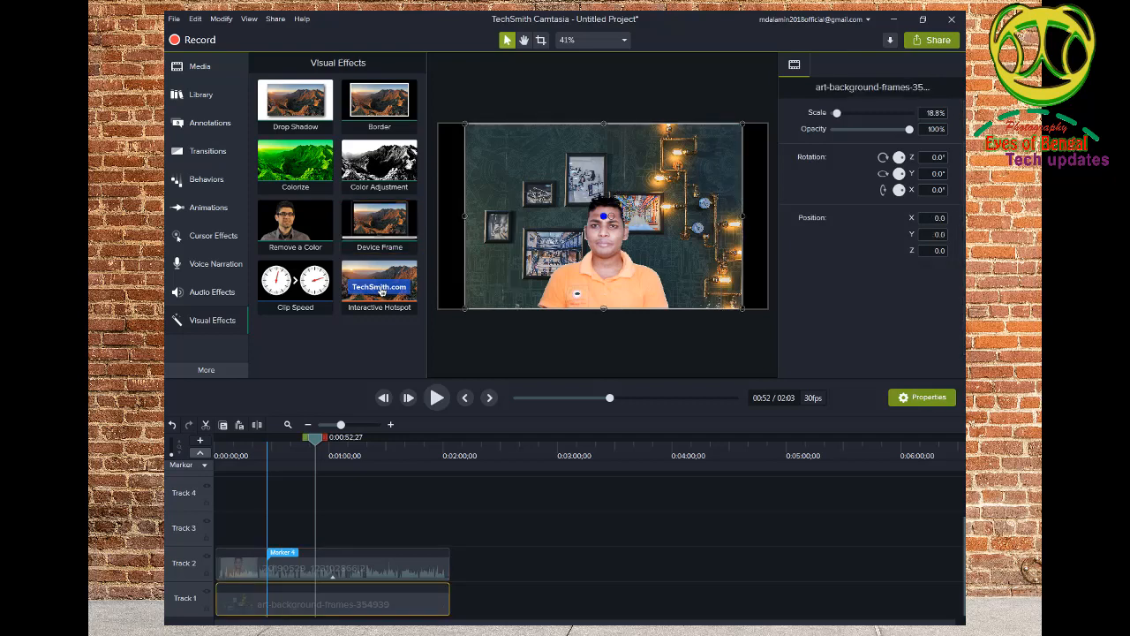
left_click(444, 587)
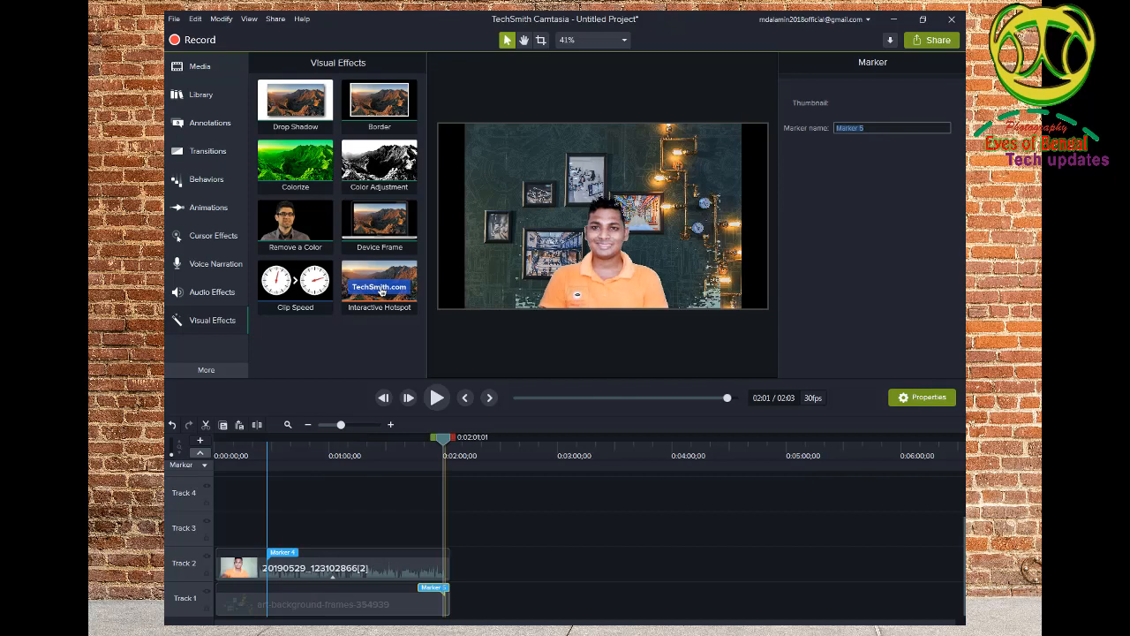
left_click(446, 600)
left_click_drag(450, 600, 276, 601)
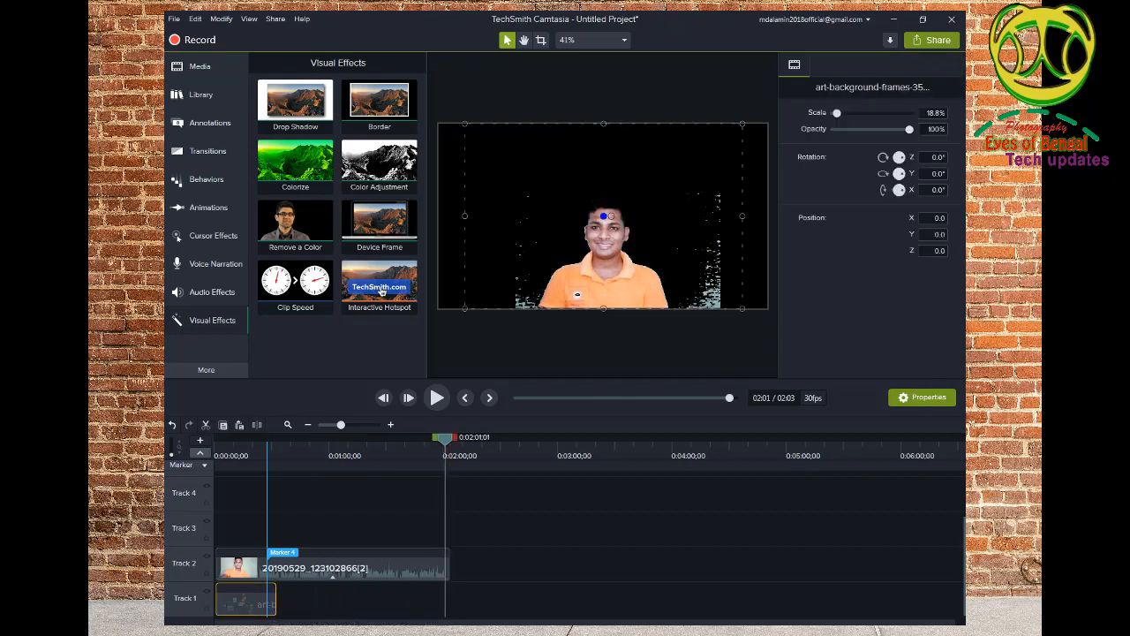
Import "Virtual Studio with world looping background" from the Green Screen background folder on Local Disk (E:) into the media bin.
left_click(321, 567)
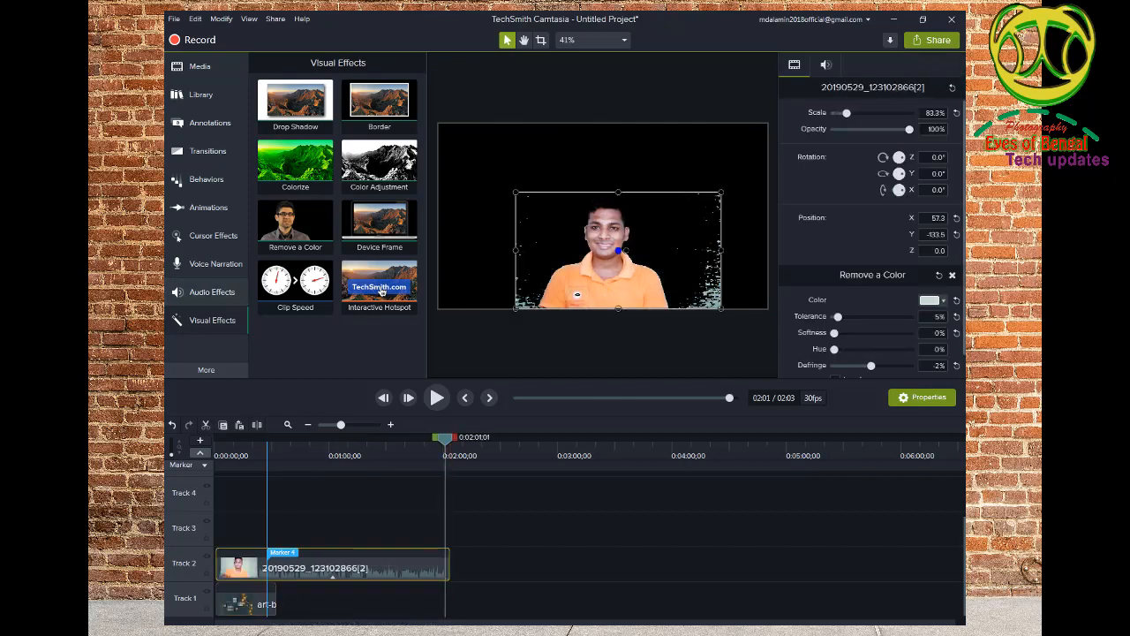
left_click(200, 66)
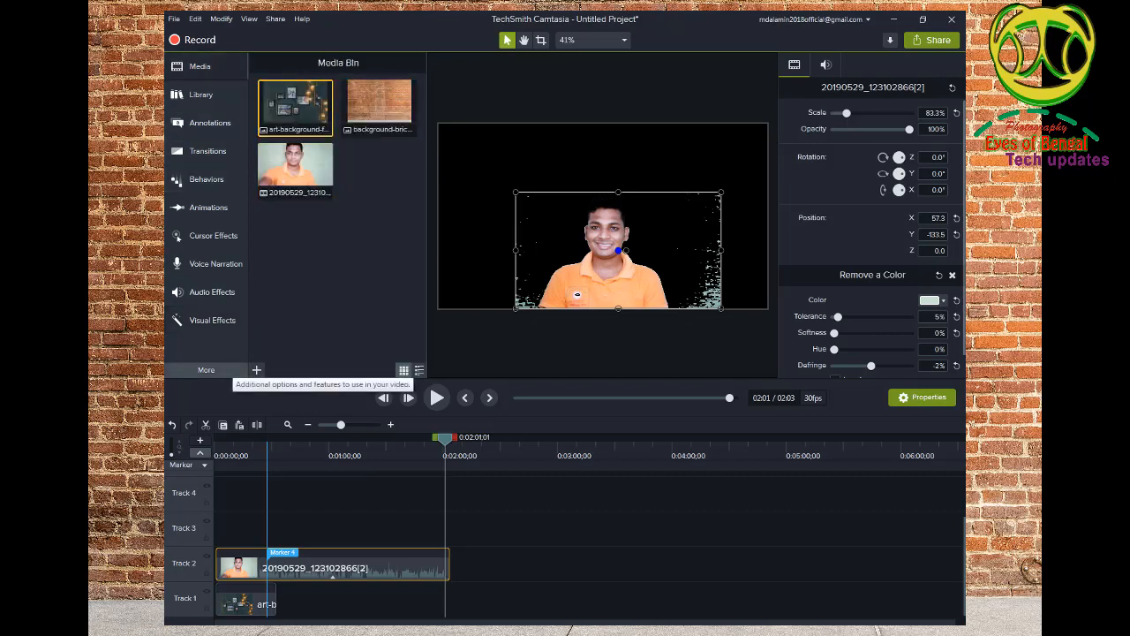
left_click(256, 370)
left_click(271, 328)
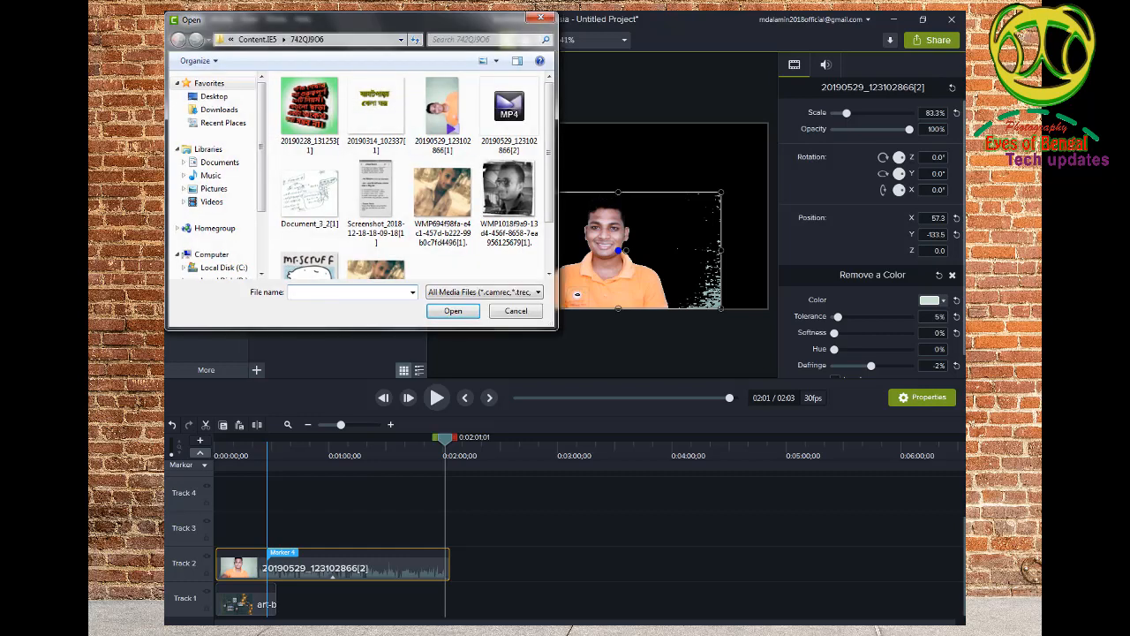
scroll(216, 177, "down", 2)
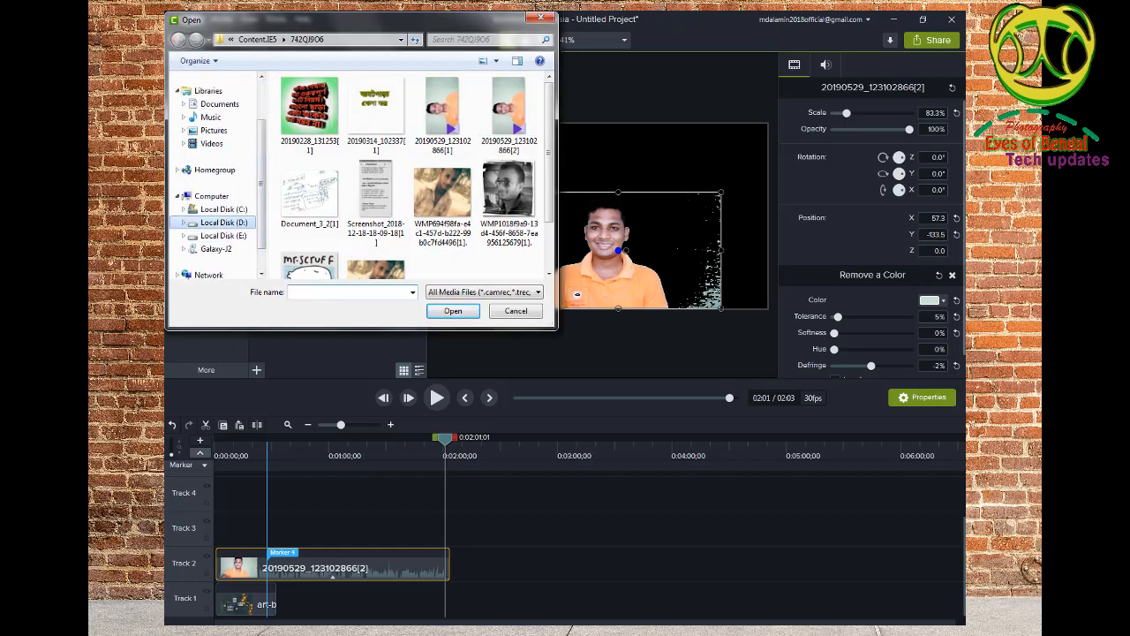
left_click(223, 221)
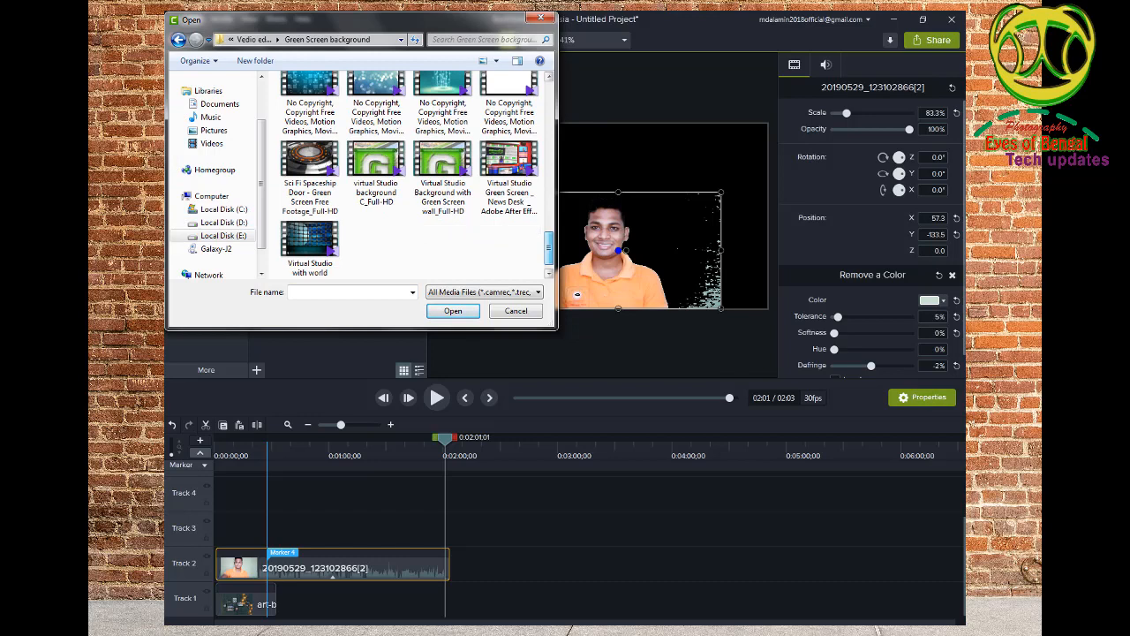
left_click(309, 247)
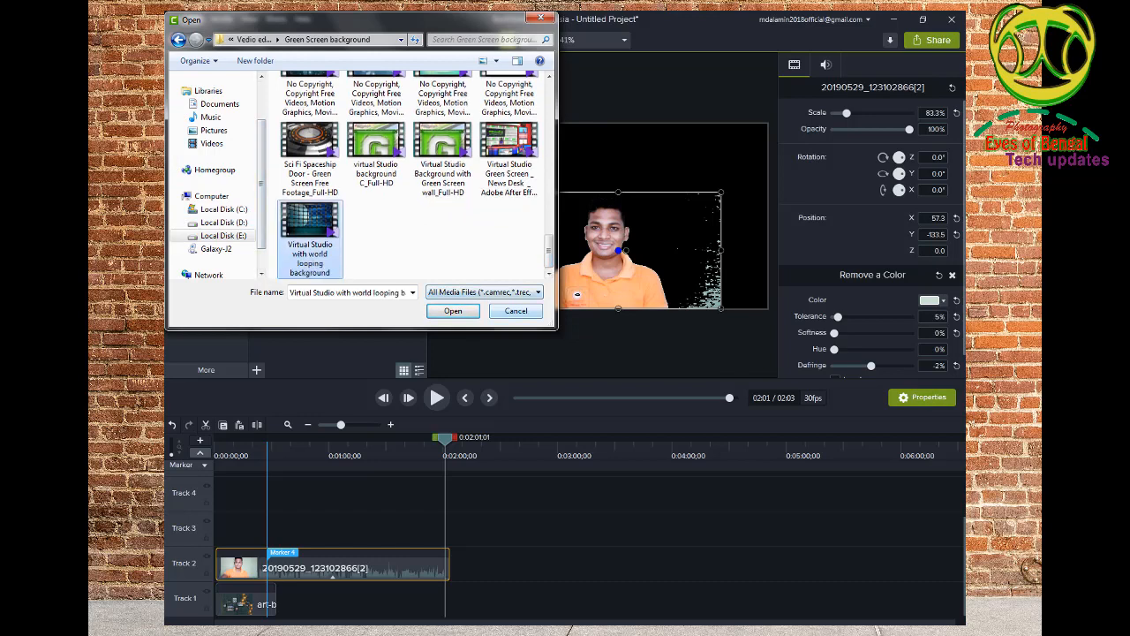
left_click(453, 311)
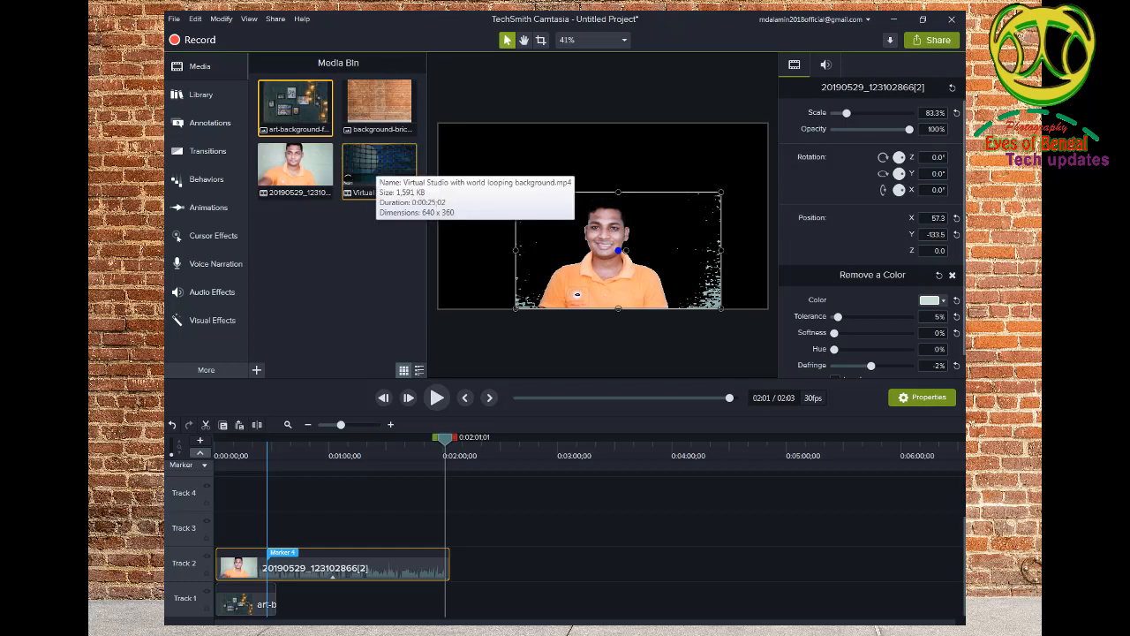
Add the Virtual Studio video to the timeline and place it on Track 1 directly after the art-background-frames clip.
right_click(389, 171)
left_click(429, 179)
left_click_drag(468, 533, 300, 601)
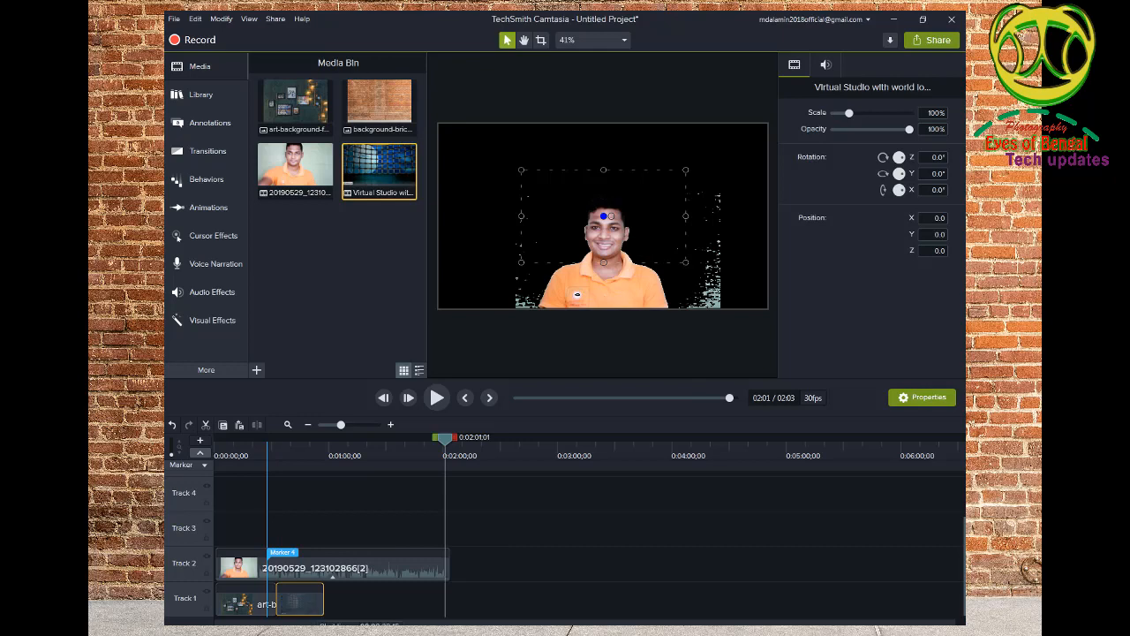
At about 32 seconds, enlarge the Virtual Studio background to 200% scale to fill the canvas, and select the presenter video.
left_click(277, 455)
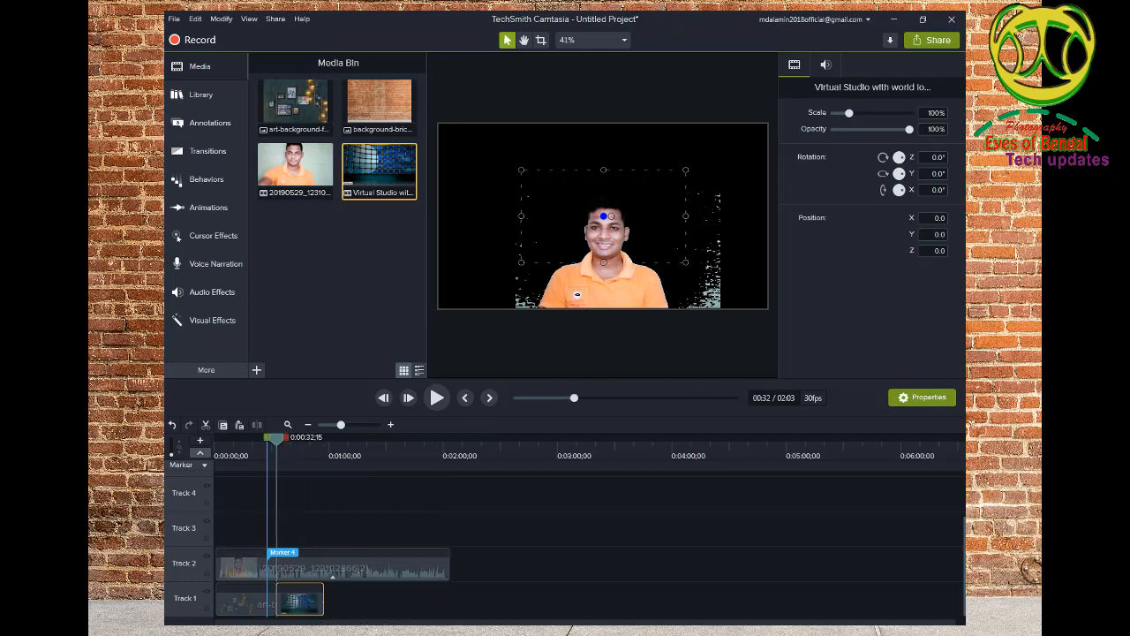
left_click_drag(521, 215, 439, 215)
left_click_drag(686, 215, 767, 216)
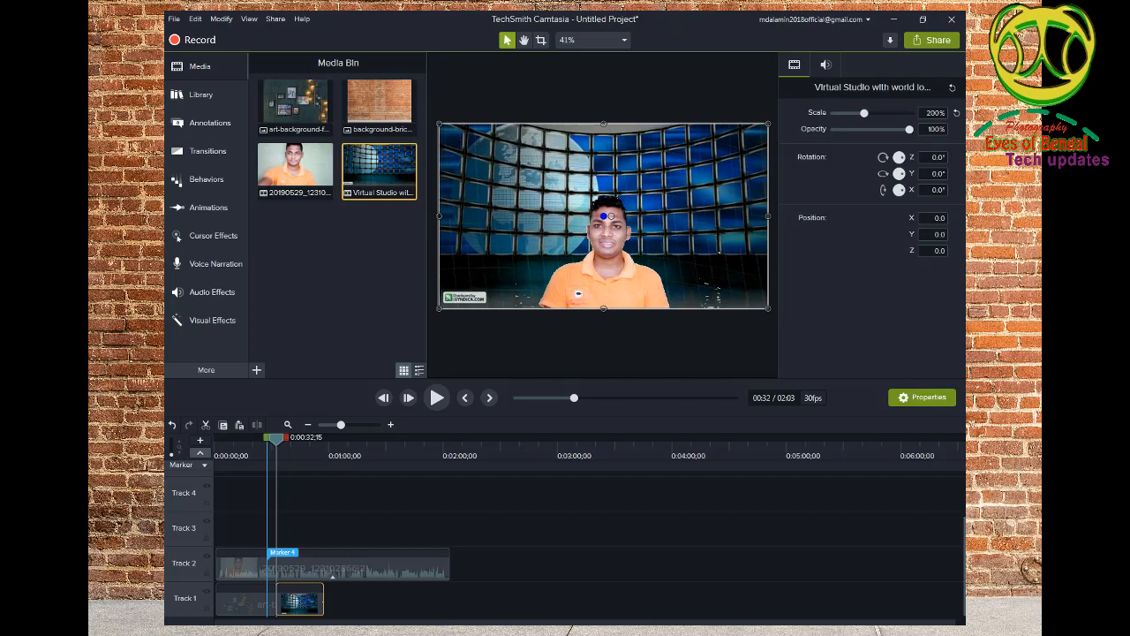
left_click(618, 251)
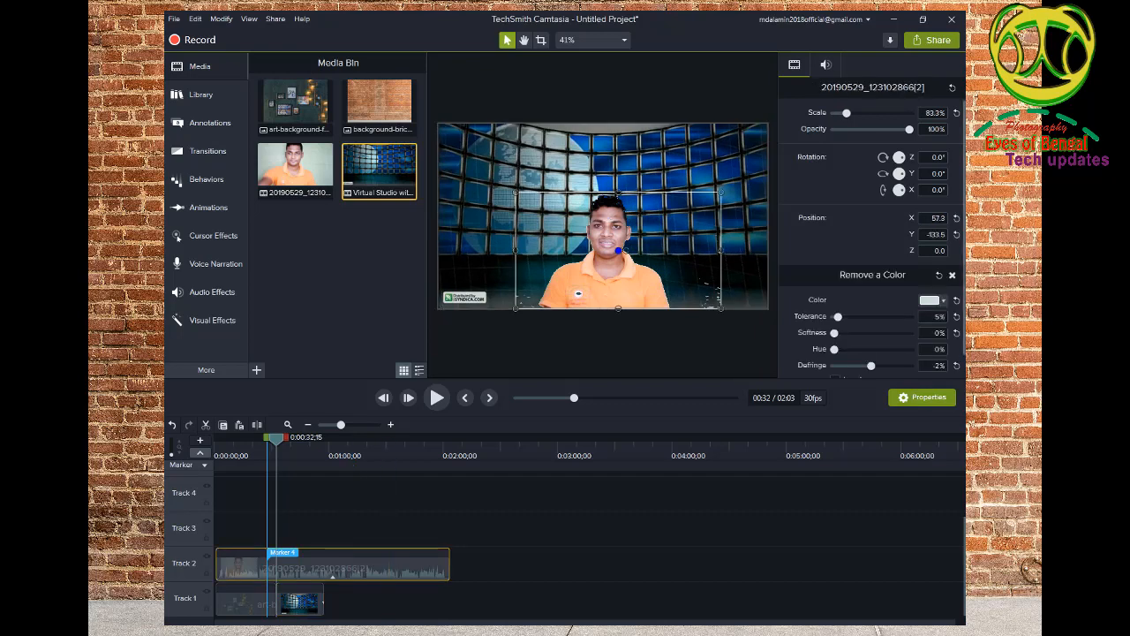
Enlarge the presenter video to about 112.4% scale, keeping its lower edge at the bottom of the canvas.
left_click_drag(618, 192, 618, 149)
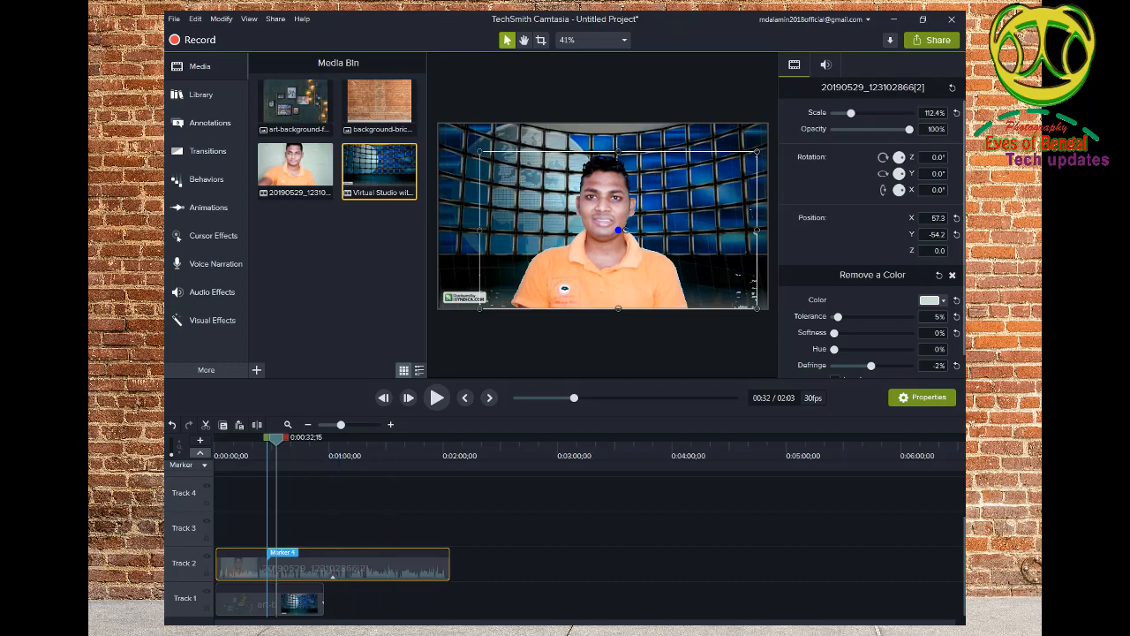
Add the brick texture background image to Track 1 directly after the Virtual Studio clip and extend it to the presenter video's end.
right_click(376, 115)
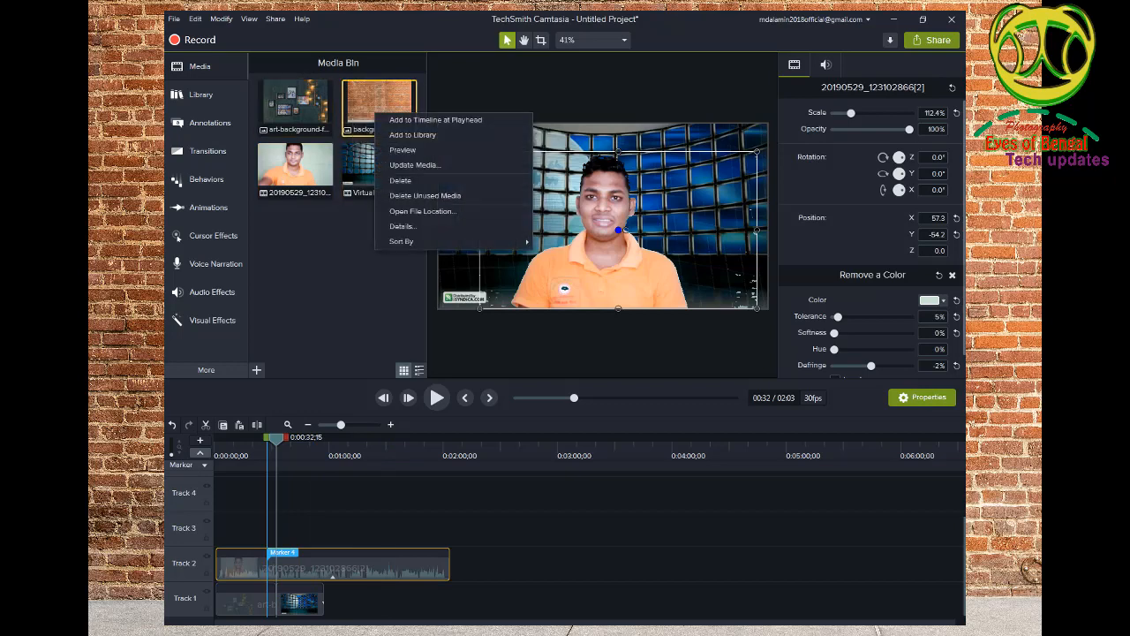
left_click(432, 120)
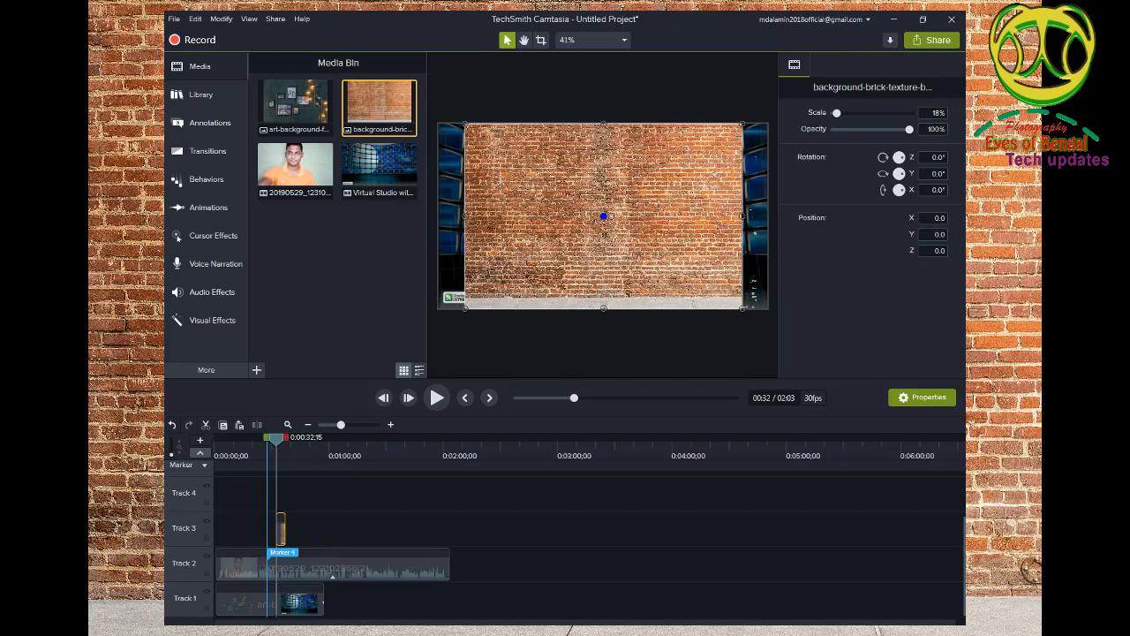
left_click_drag(281, 528, 360, 587)
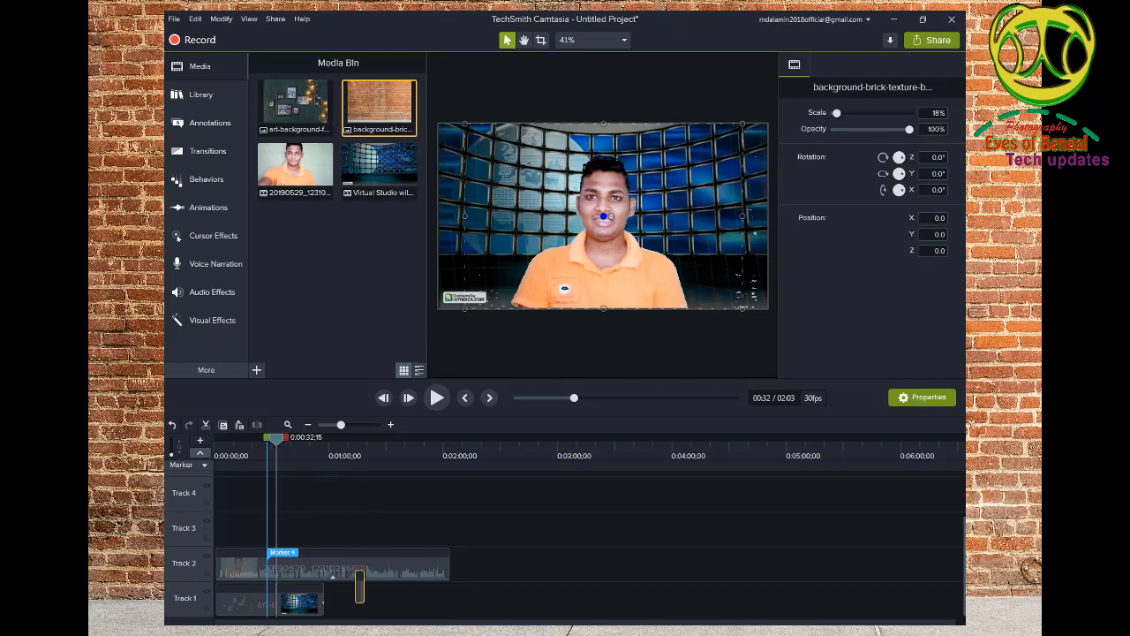
left_click_drag(360, 587, 450, 600)
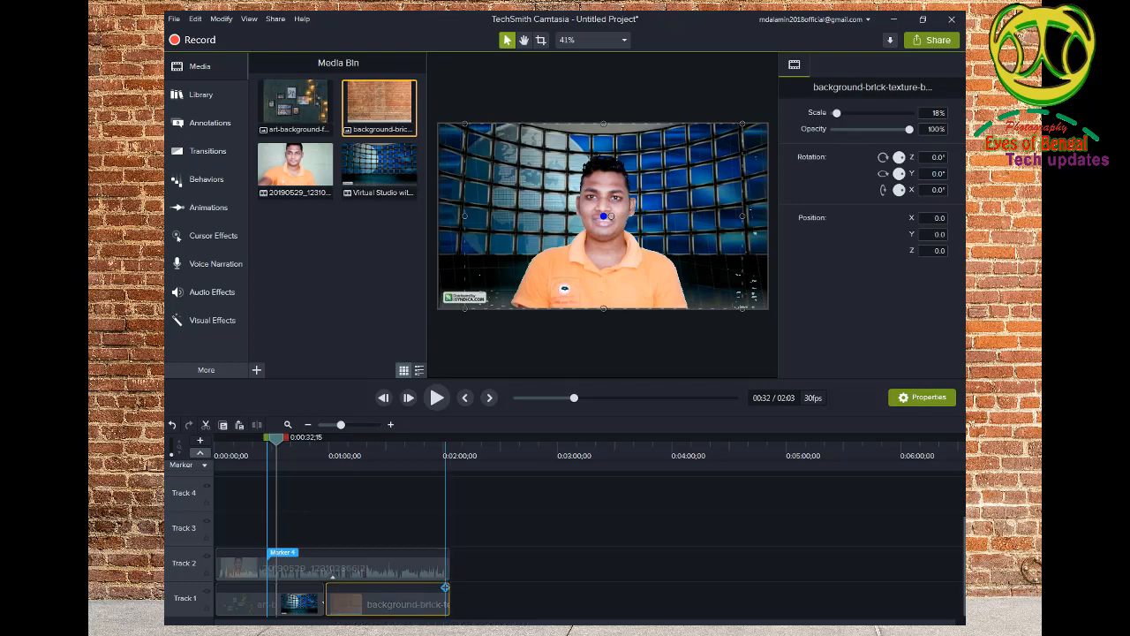
At about 58 seconds, enlarge the brick background to 21.3% scale so it spans the full canvas width.
left_click_drag(277, 438, 375, 438)
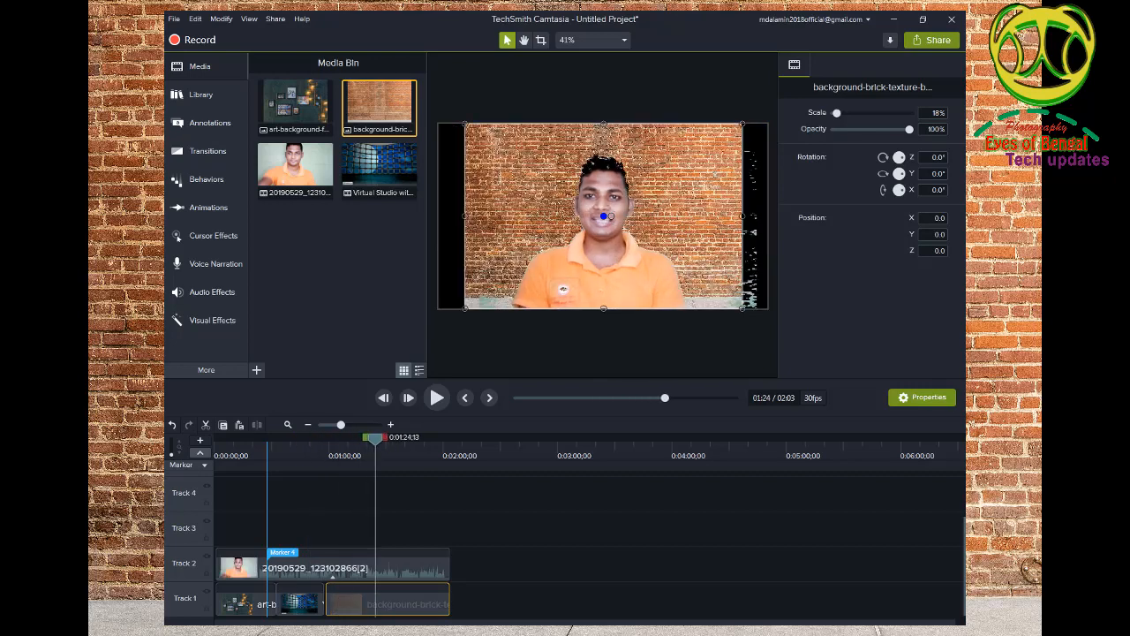
left_click(611, 216)
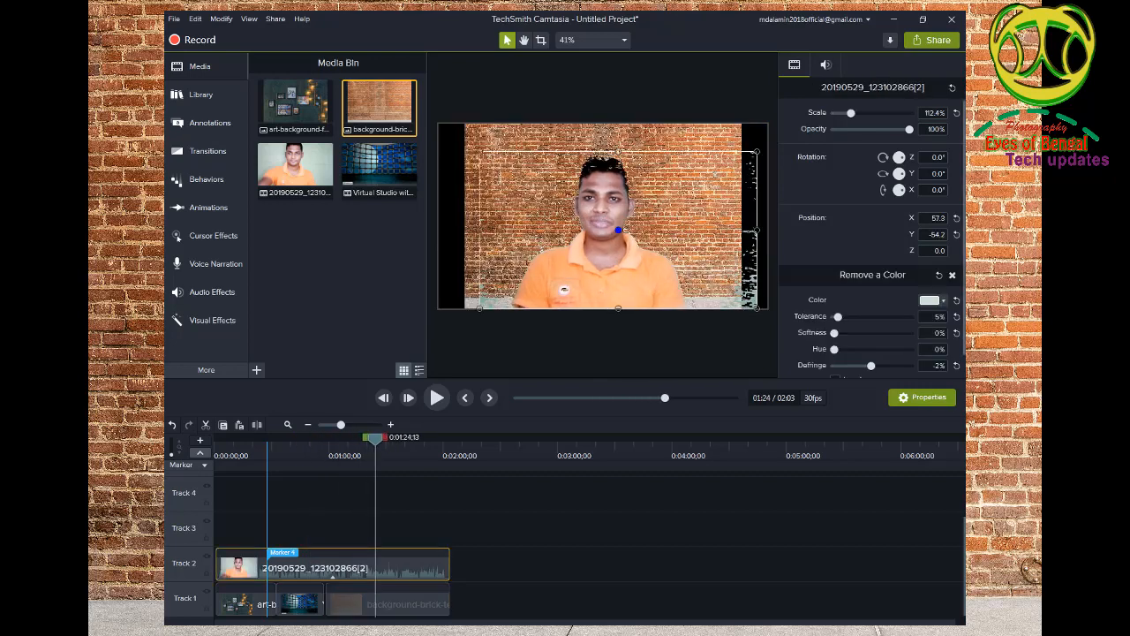
left_click(396, 587)
left_click(397, 604)
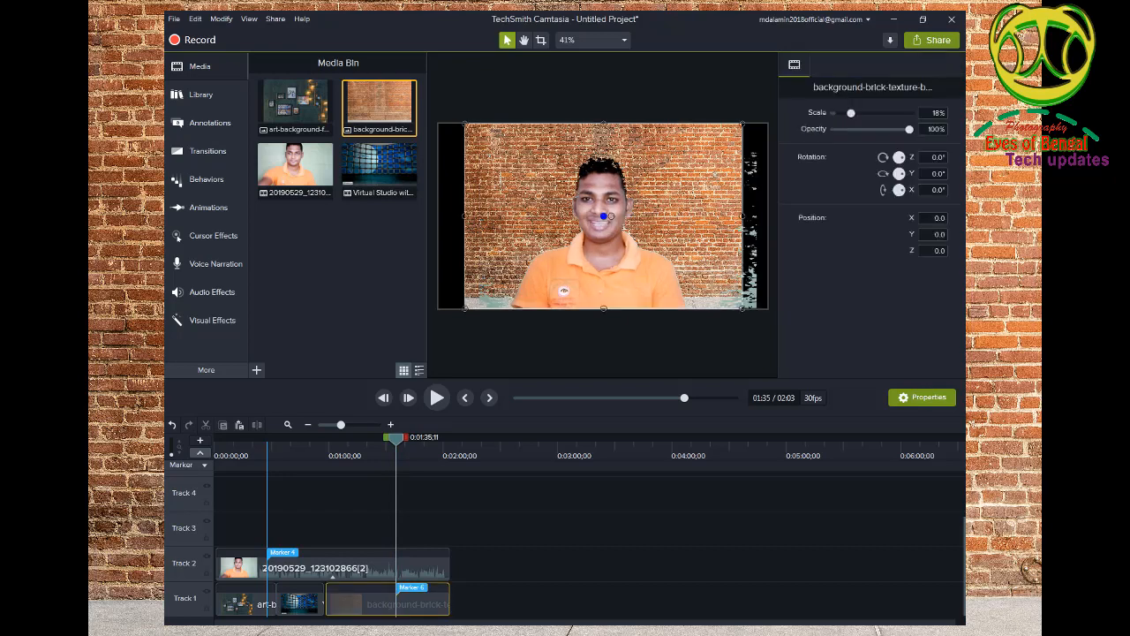
left_click_drag(396, 437, 325, 438)
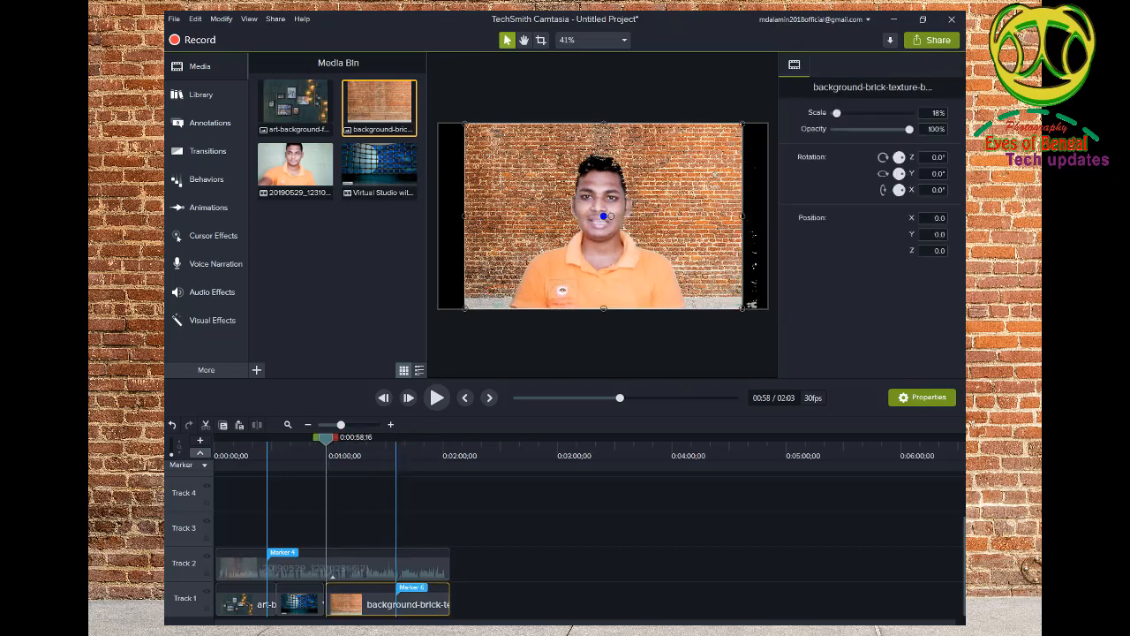
left_click_drag(465, 217, 439, 216)
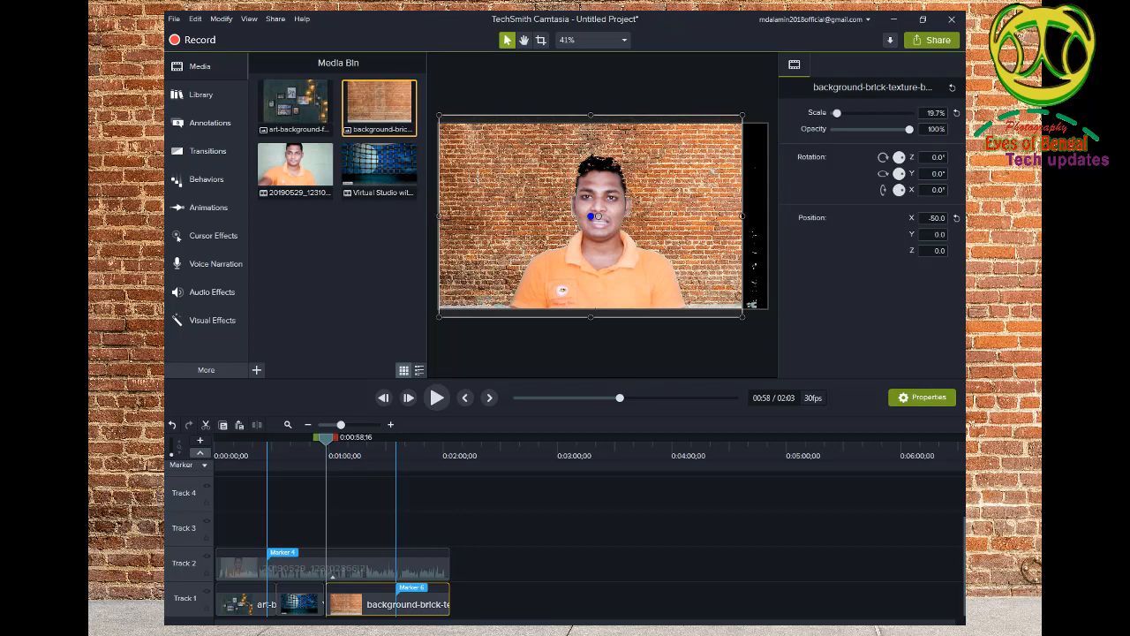
left_click_drag(743, 216, 767, 215)
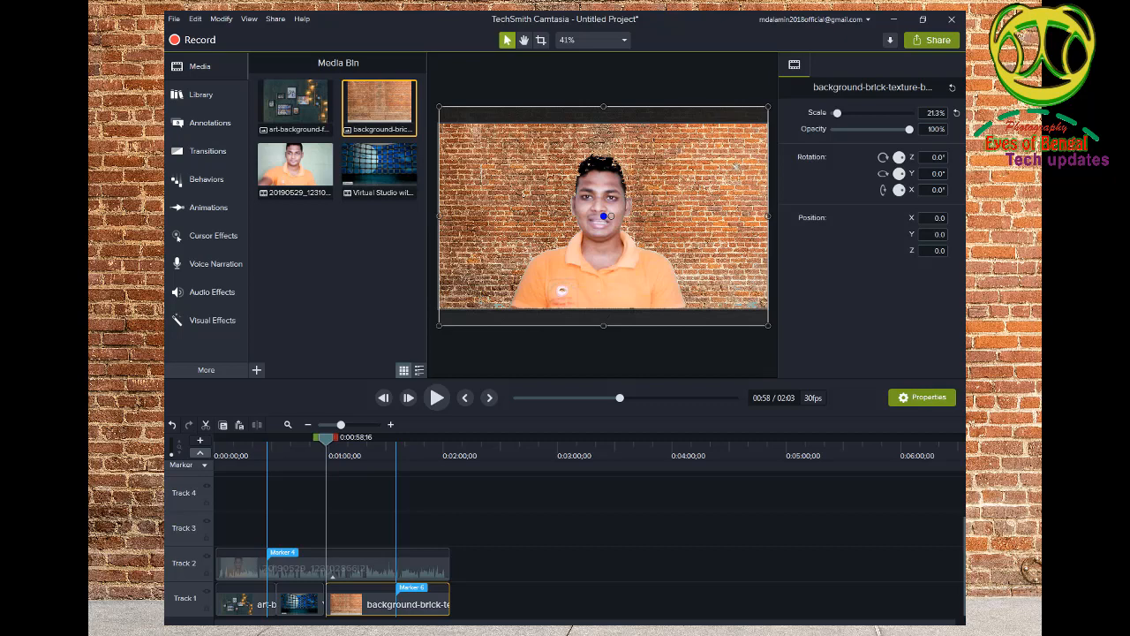
Scrub from the start of the timeline to about 1:45 to check the backgrounds, and delete Marker 7 from the presenter track.
left_click(385, 552)
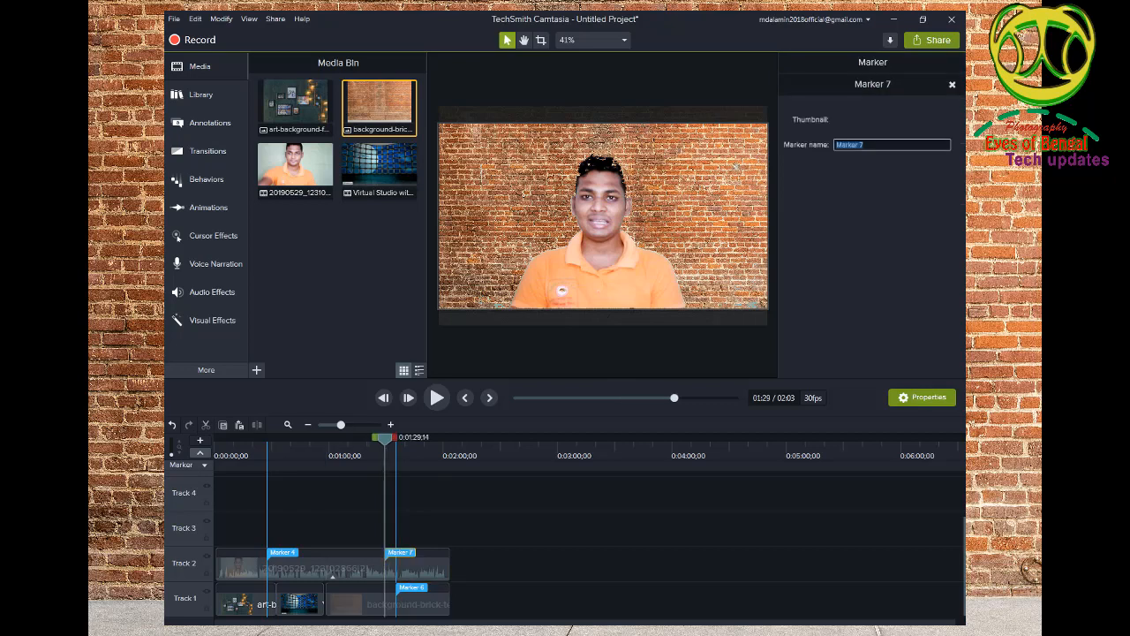
left_click(220, 454)
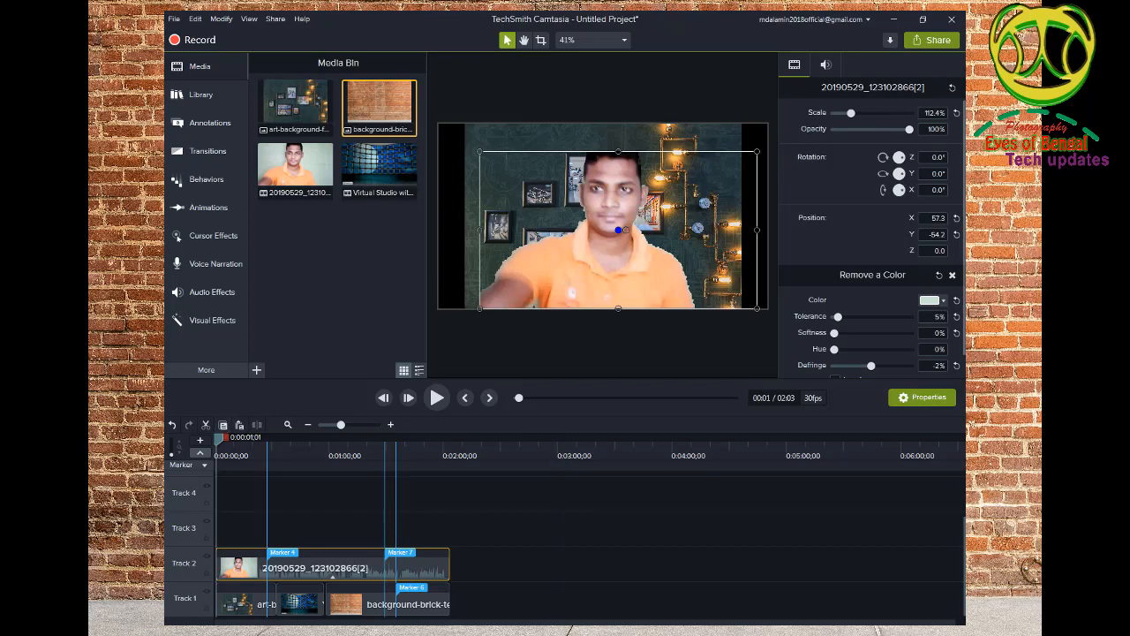
left_click_drag(220, 438, 416, 438)
left_click(399, 552)
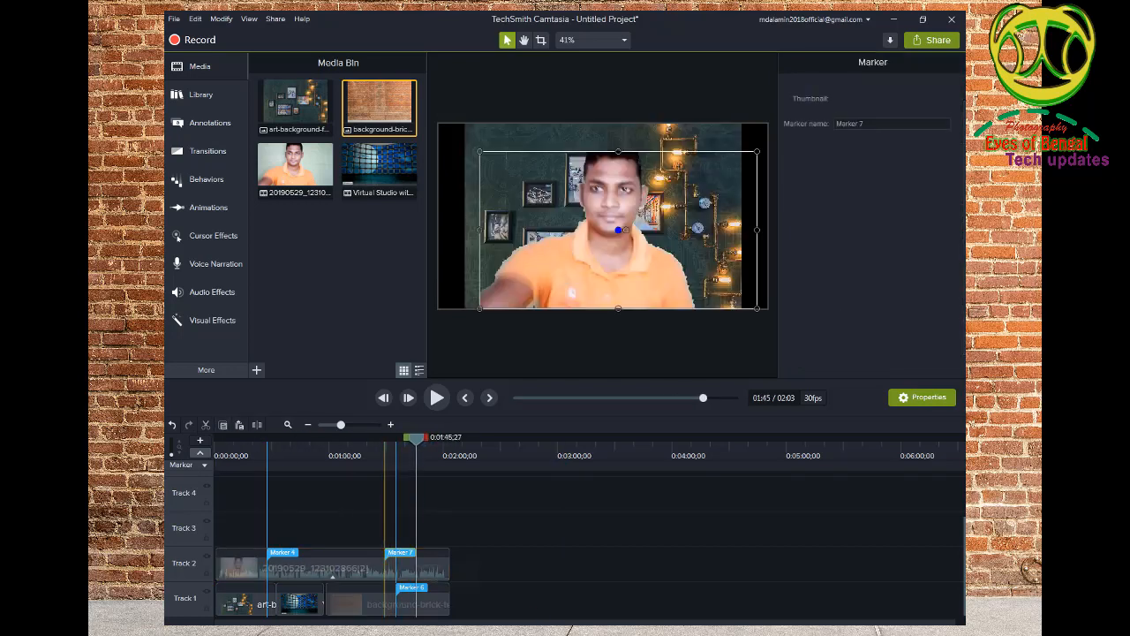
key("Delete")
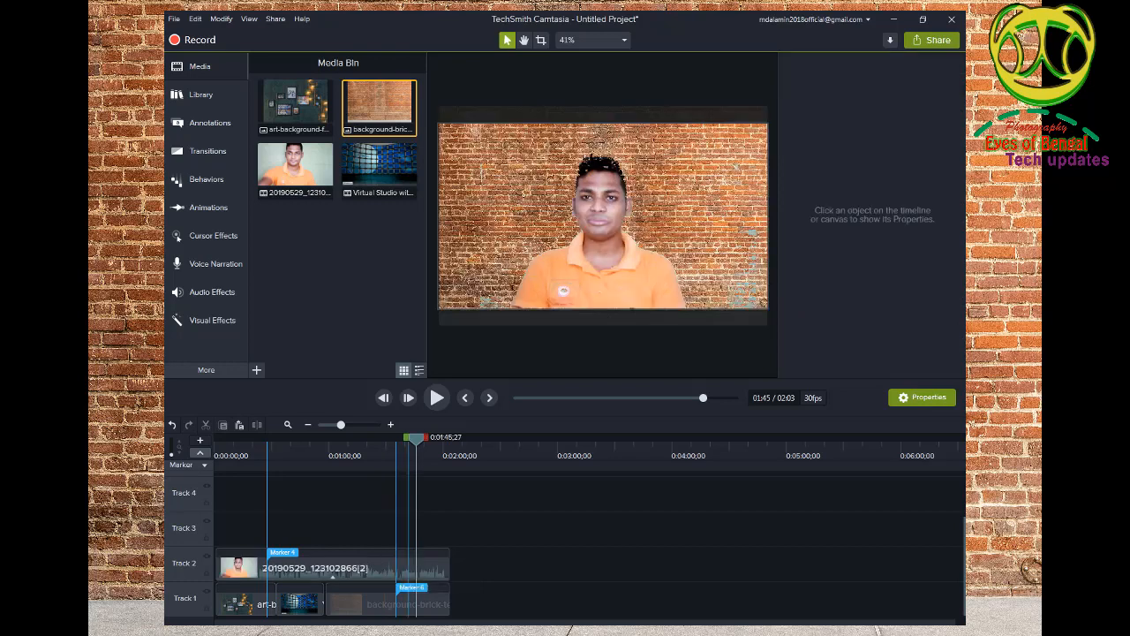
Delete the brick background clip from Track 1.
right_click(412, 576)
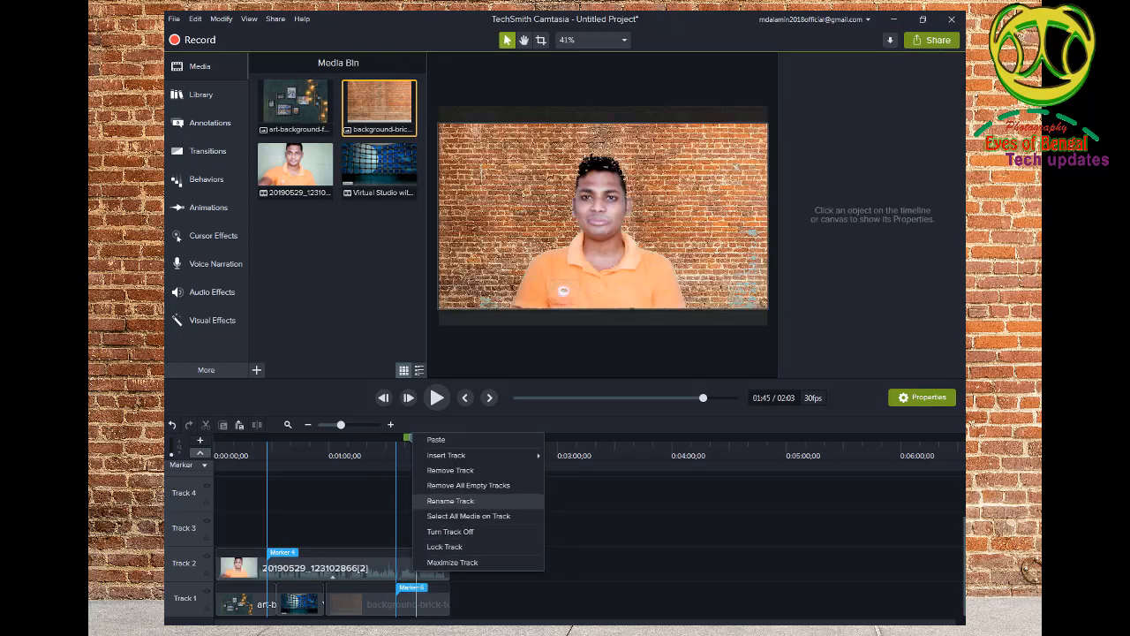
right_click(439, 585)
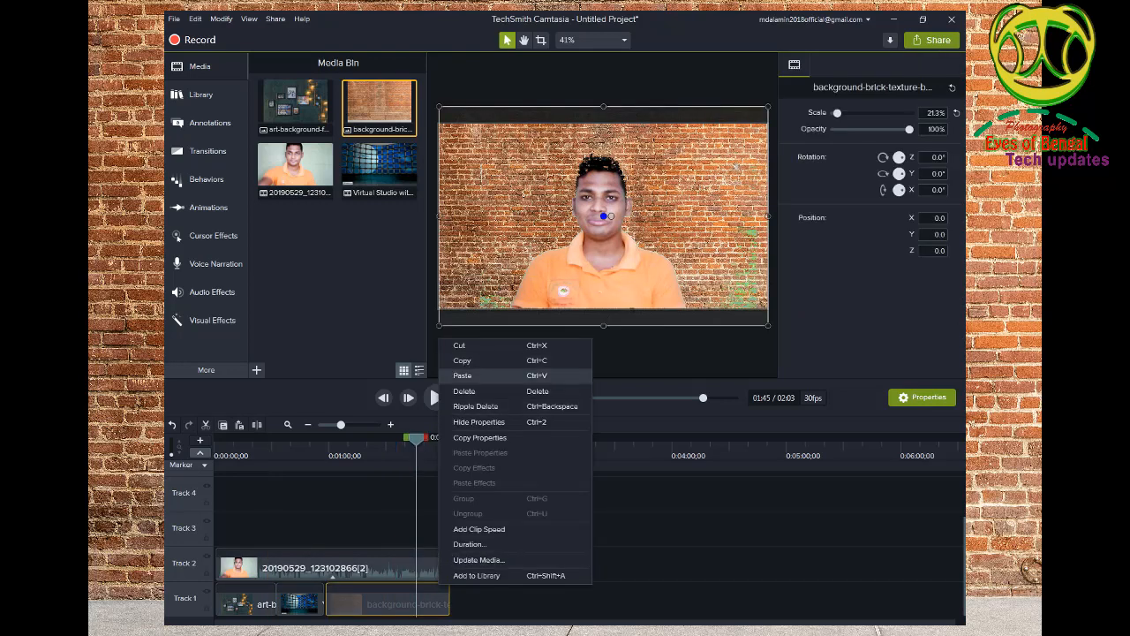
left_click(465, 391)
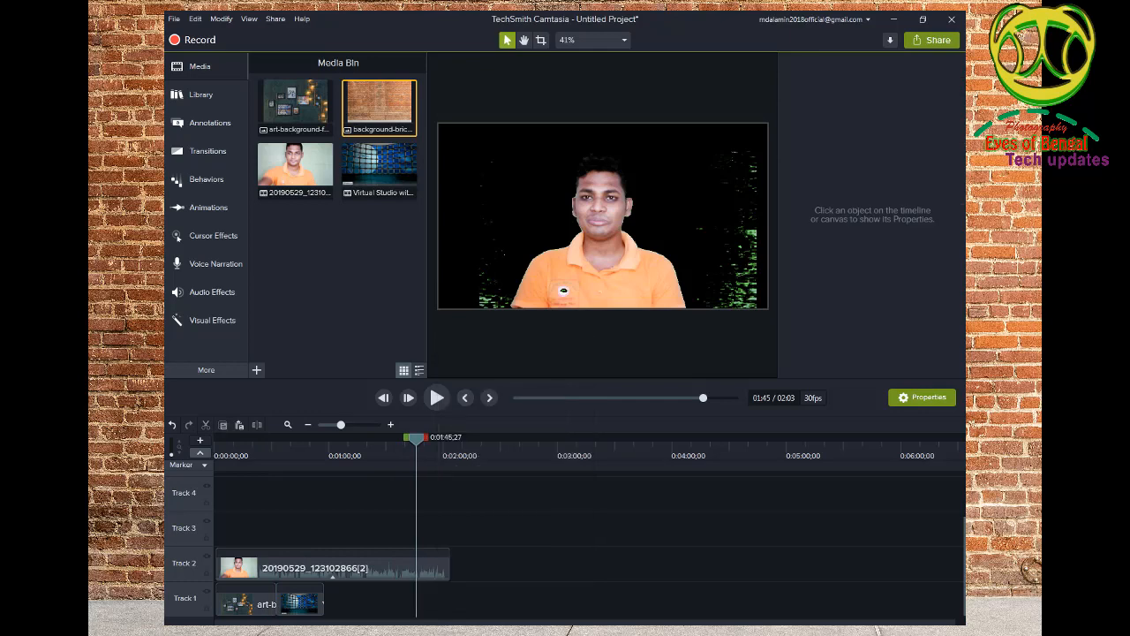
right_click(275, 102)
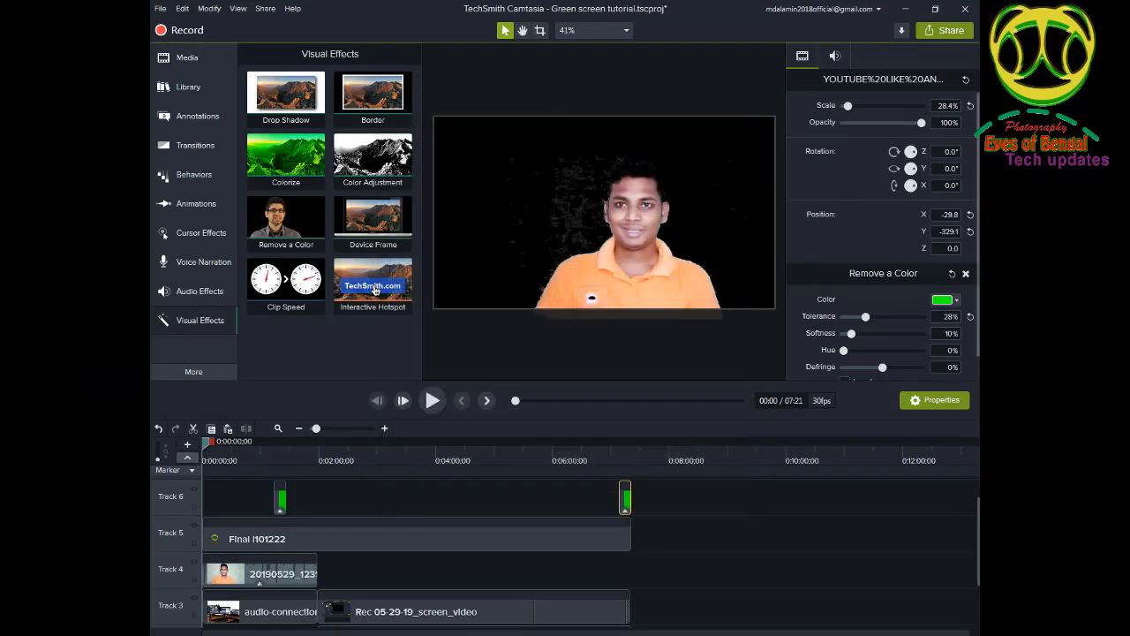
Review the local file Production Wizard pages with custom production settings and MP4 - Smart Player (HTML5) up to the output page, and close the wizard.
left_click(943, 30)
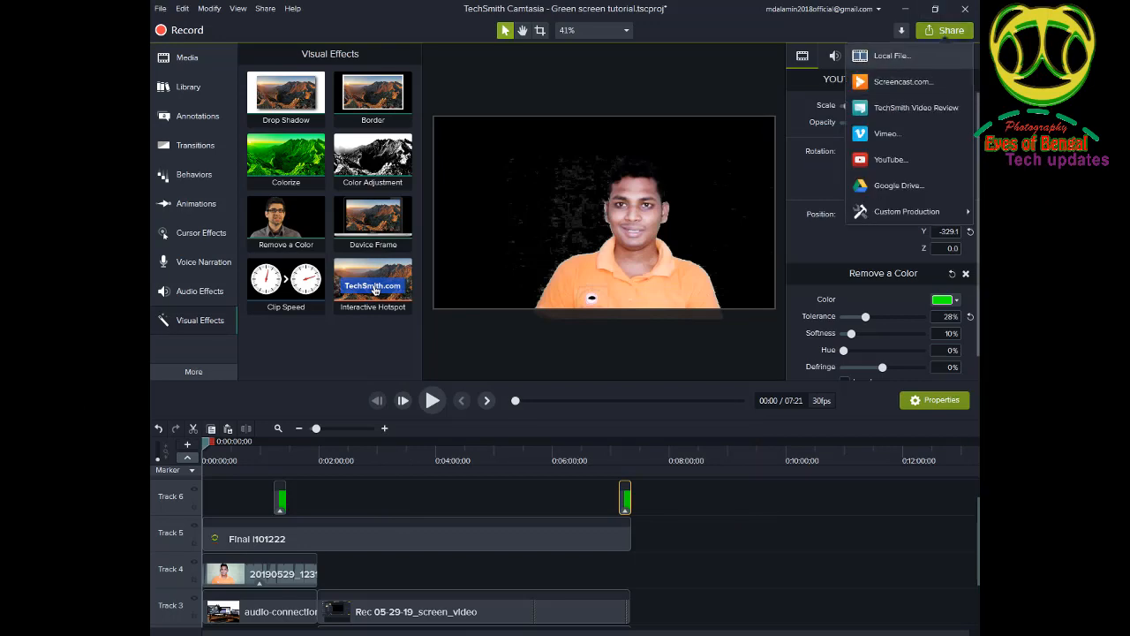
left_click(892, 55)
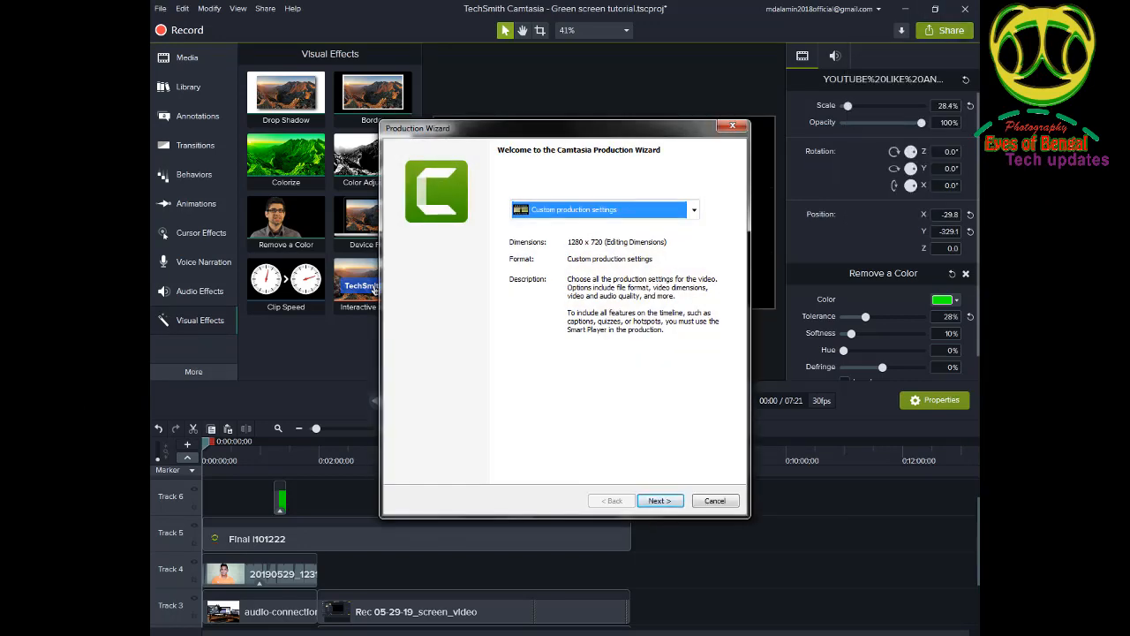
key("Return")
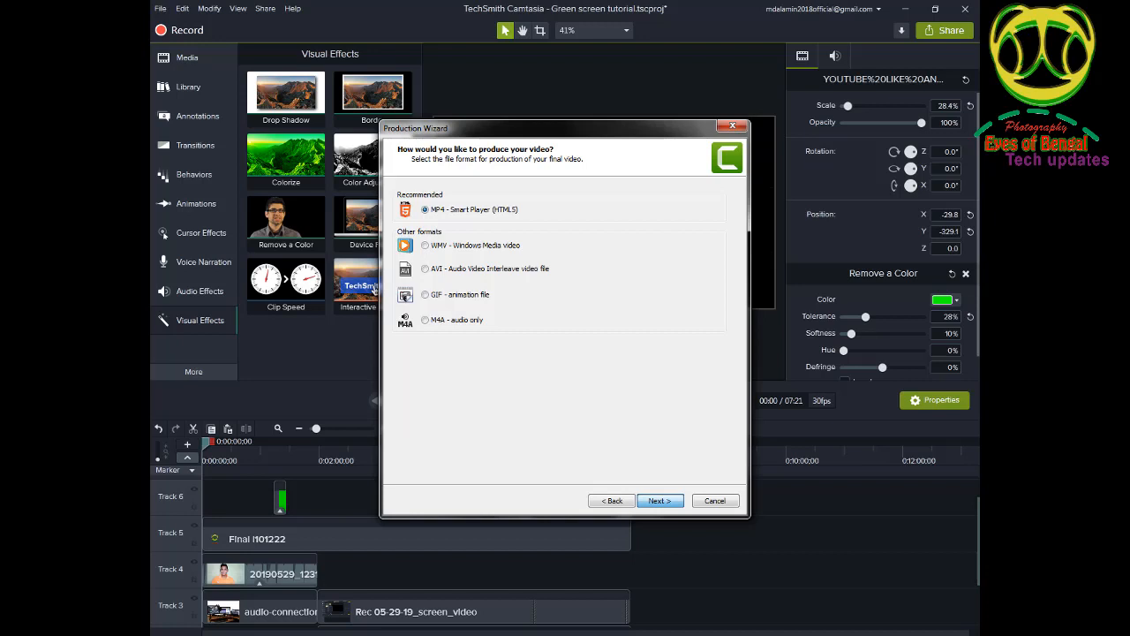
key("Return")
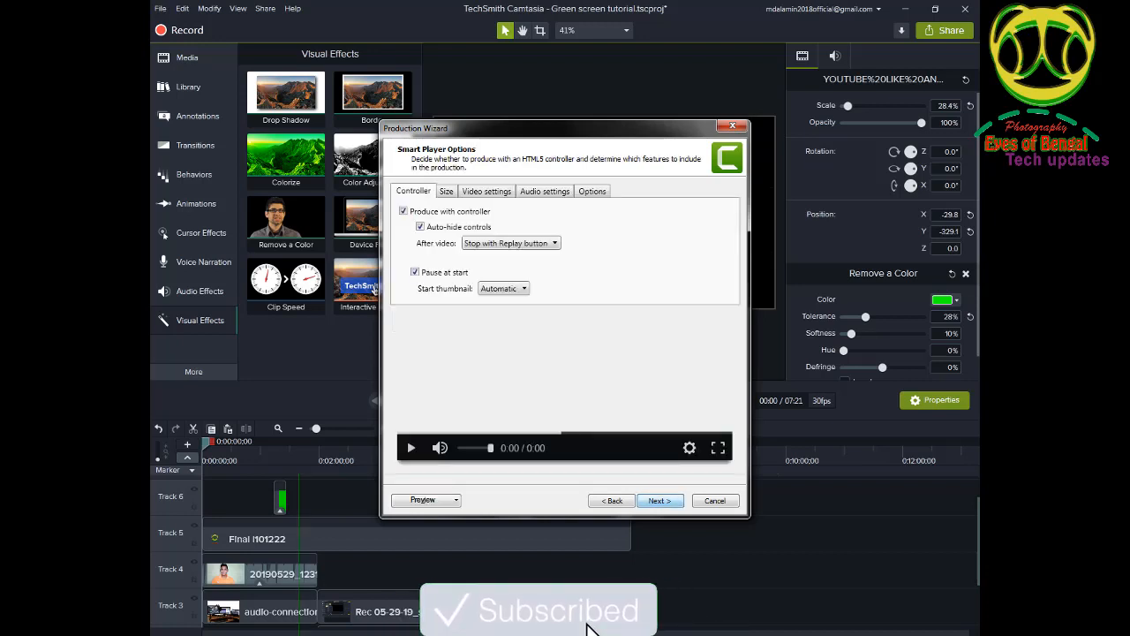
key("Return")
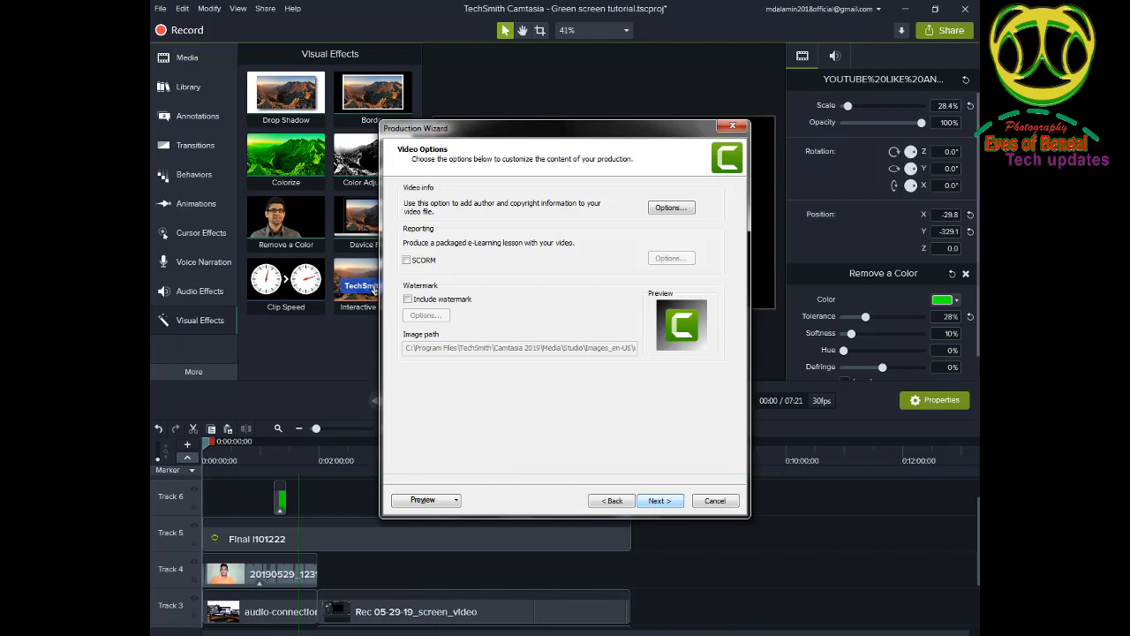
key("Return")
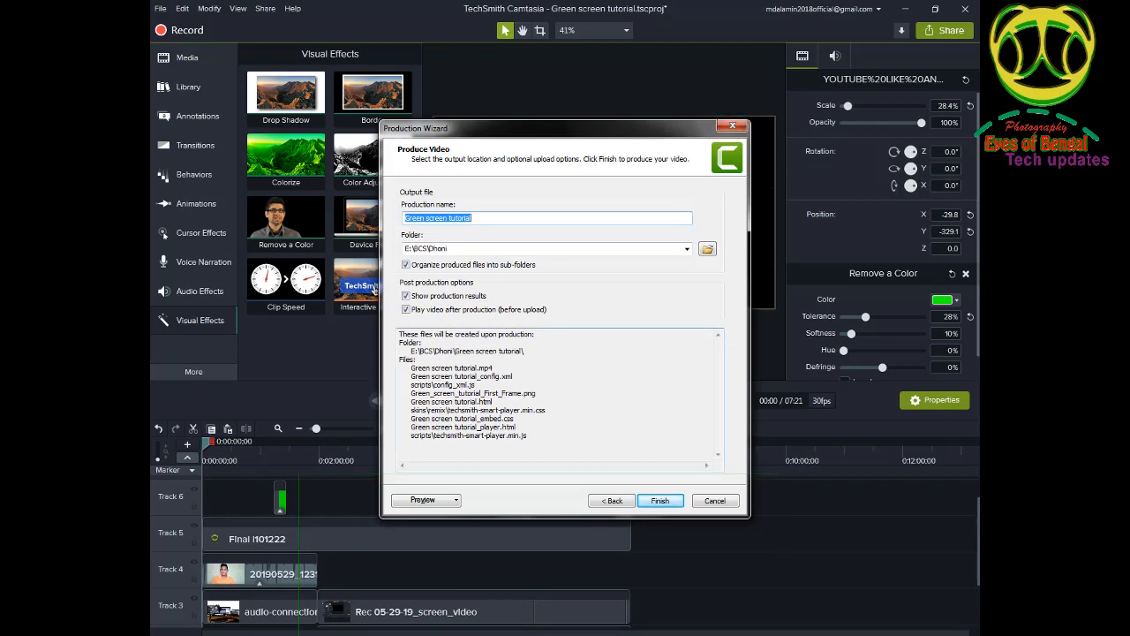
left_click(732, 125)
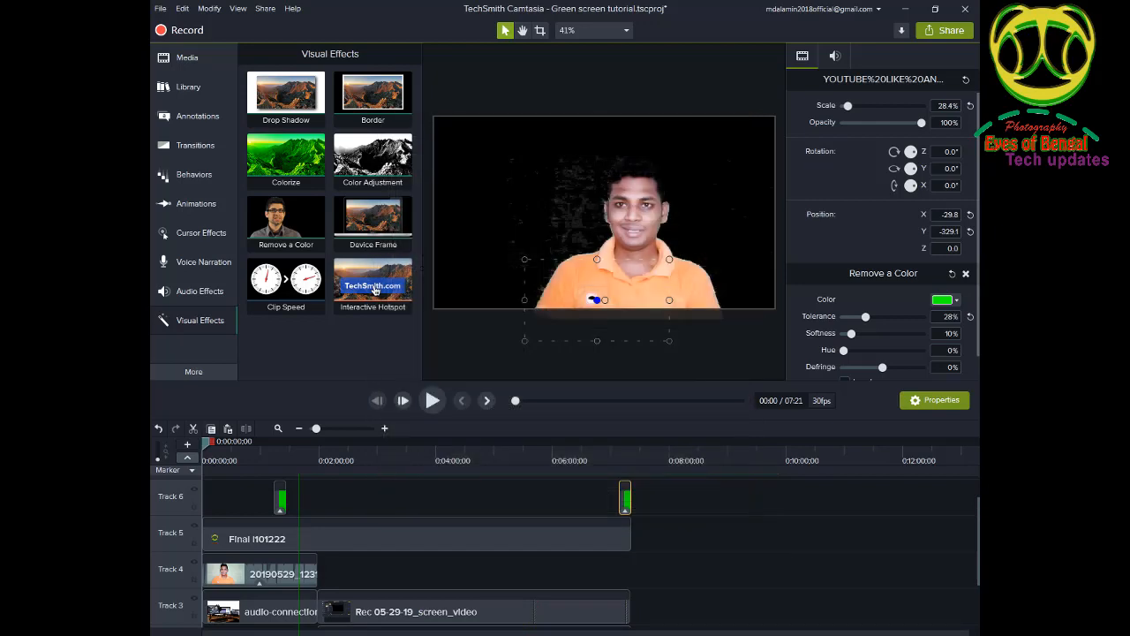